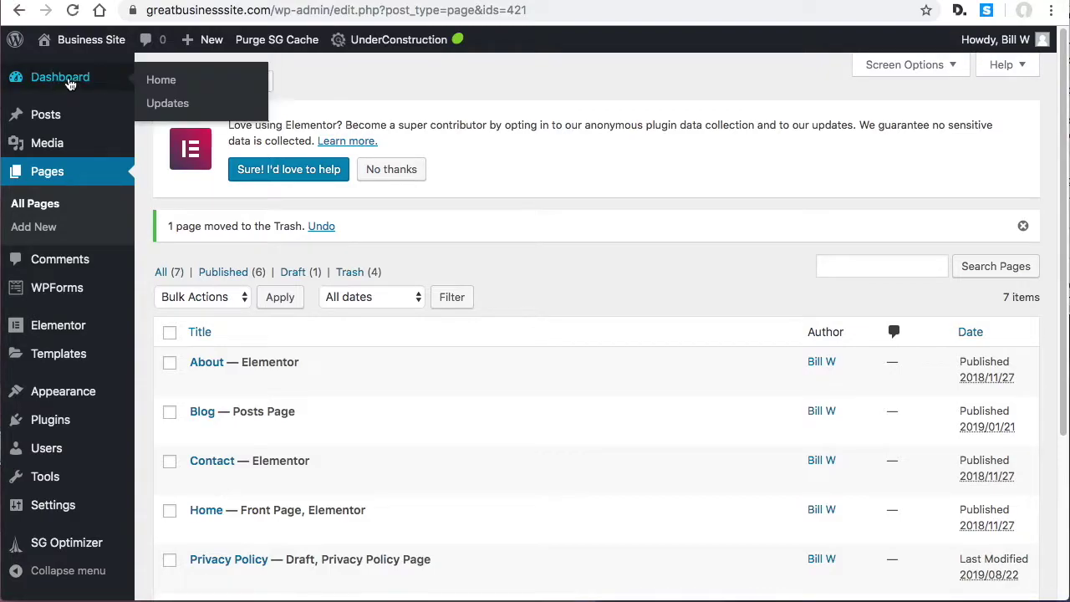
From the Dashboard's All Pages list, open the existing Blog page in the block editor.
click(73, 81)
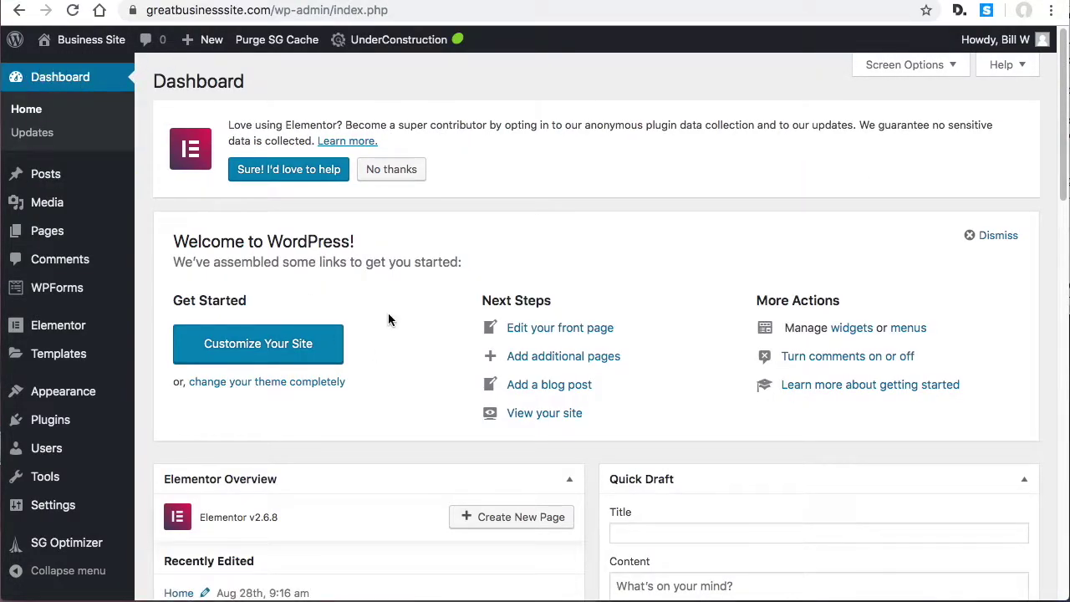
click(50, 237)
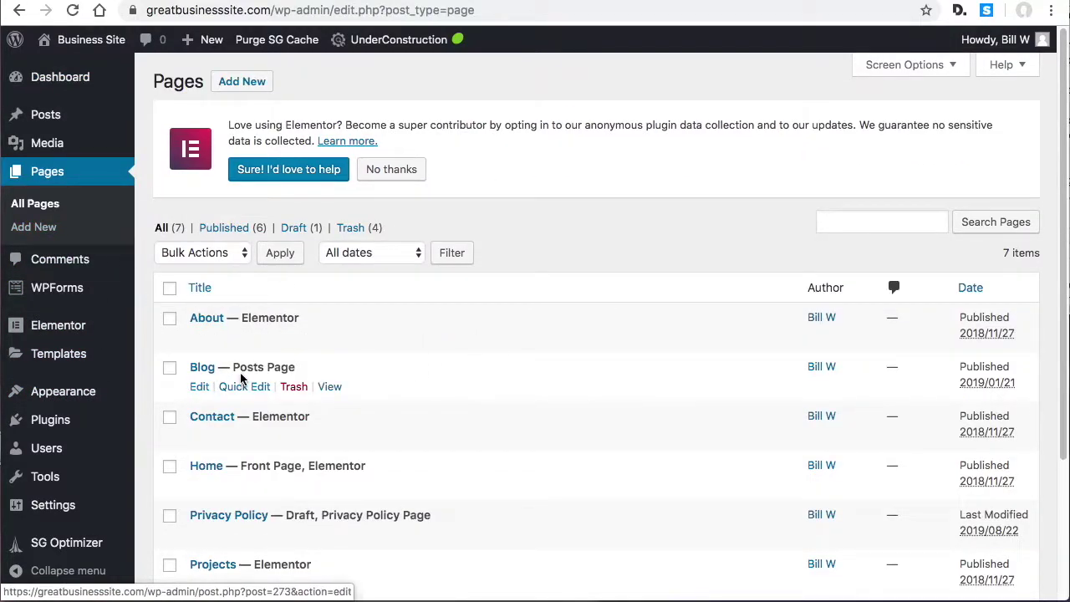
scroll(378, 372, down, 1)
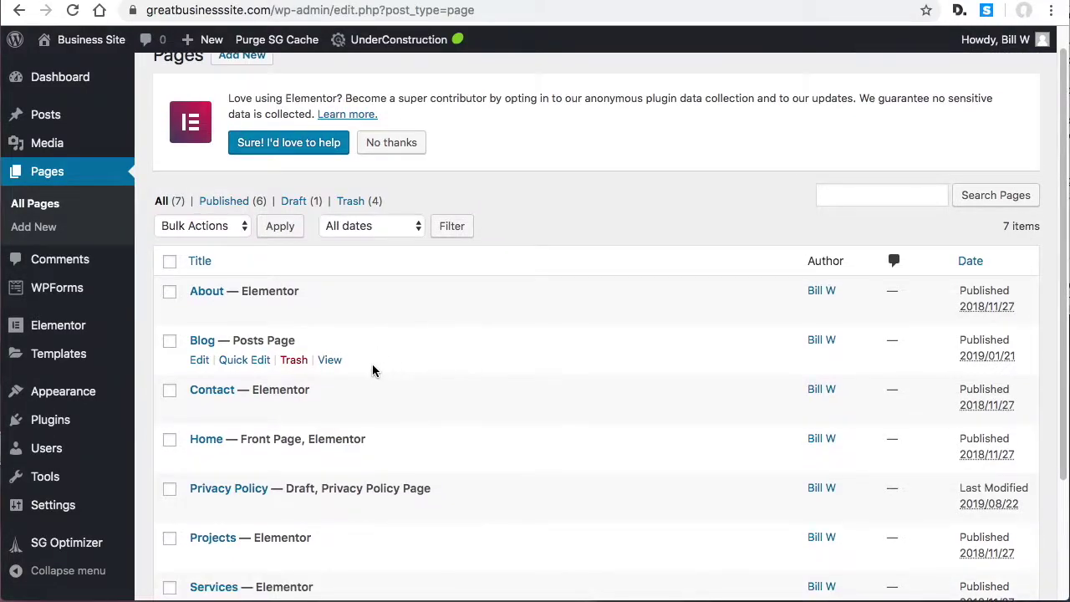
click(199, 359)
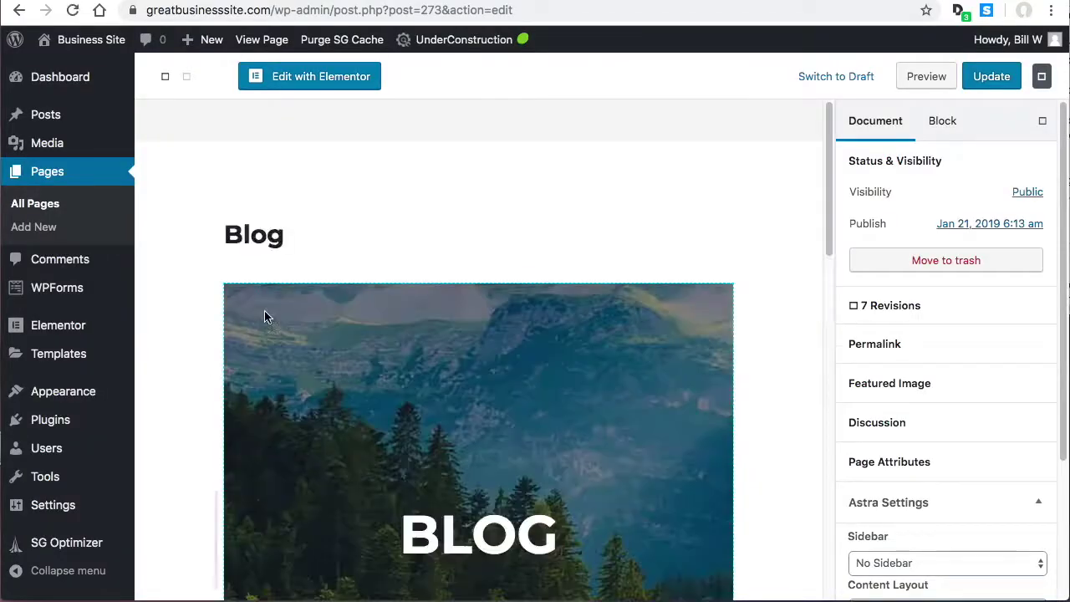
scroll(461, 270, down, 3)
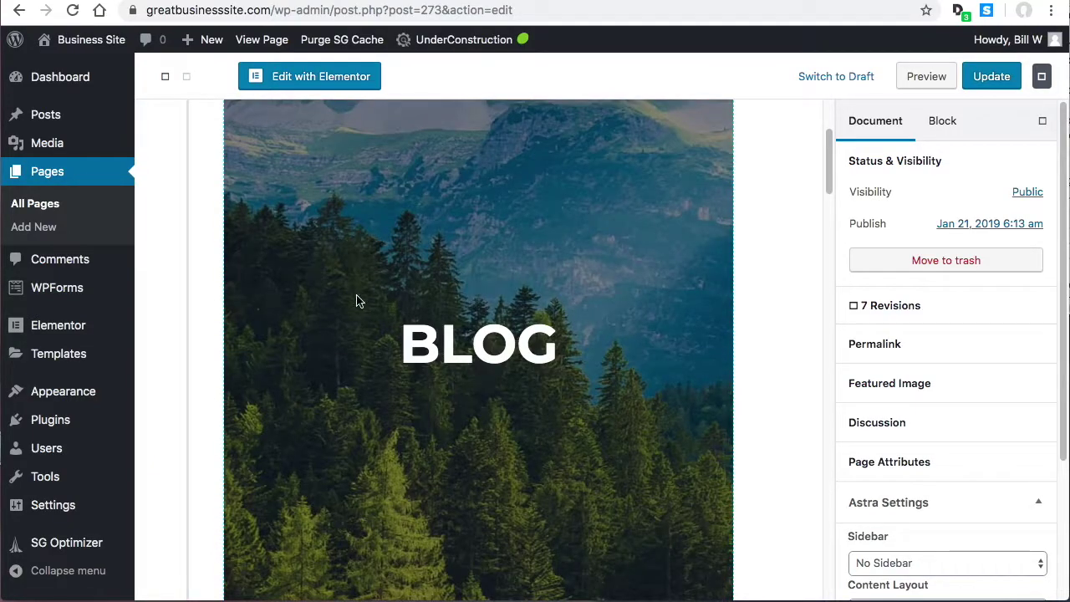
scroll(359, 299, up, 3)
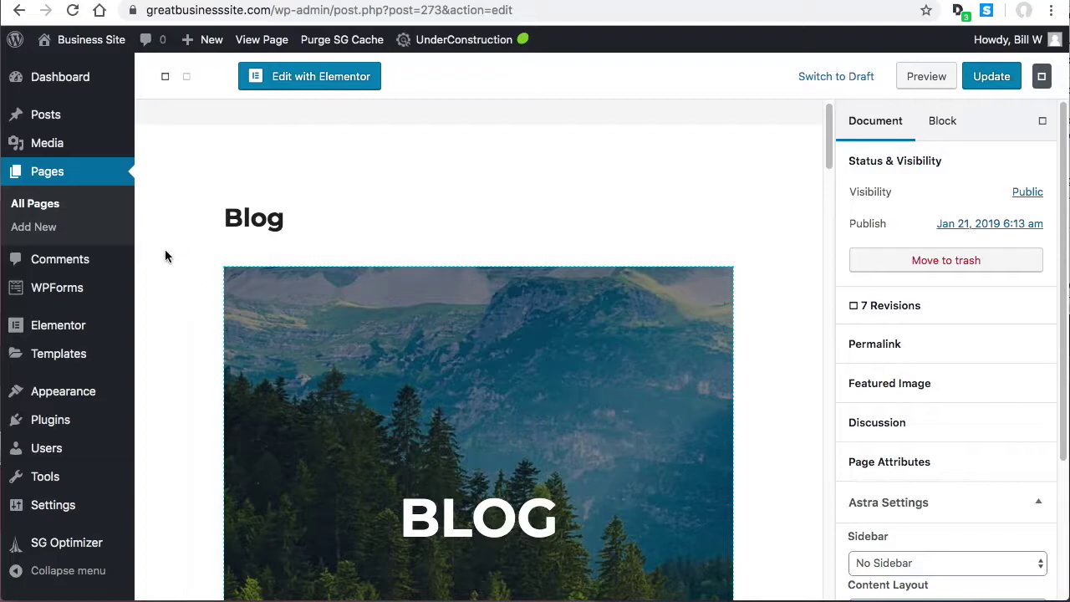
scroll(190, 361, down, 8)
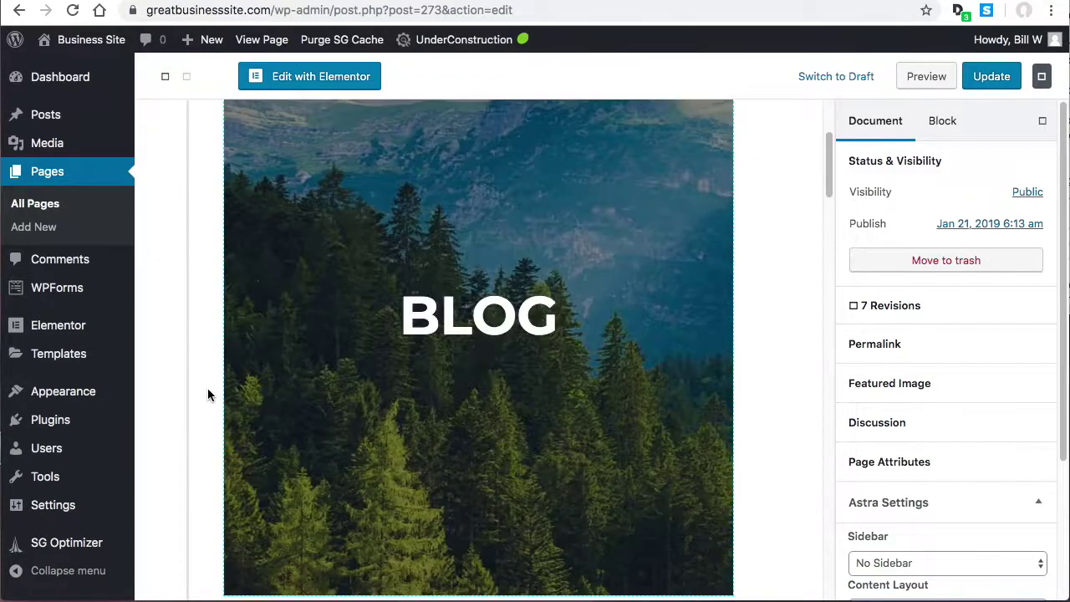
scroll(657, 342, down, 5)
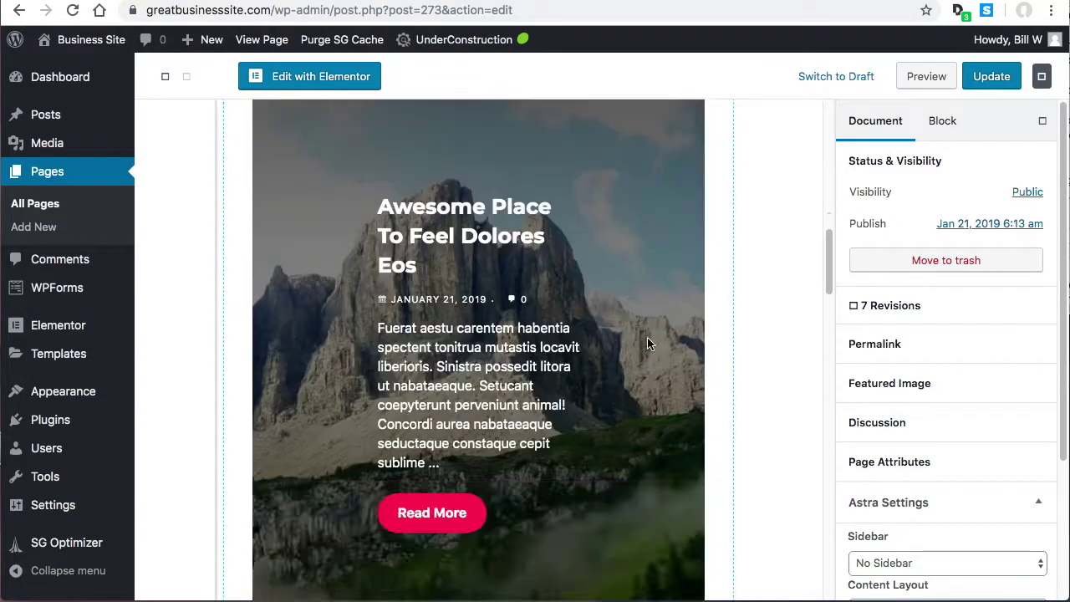
scroll(212, 347, down, 8)
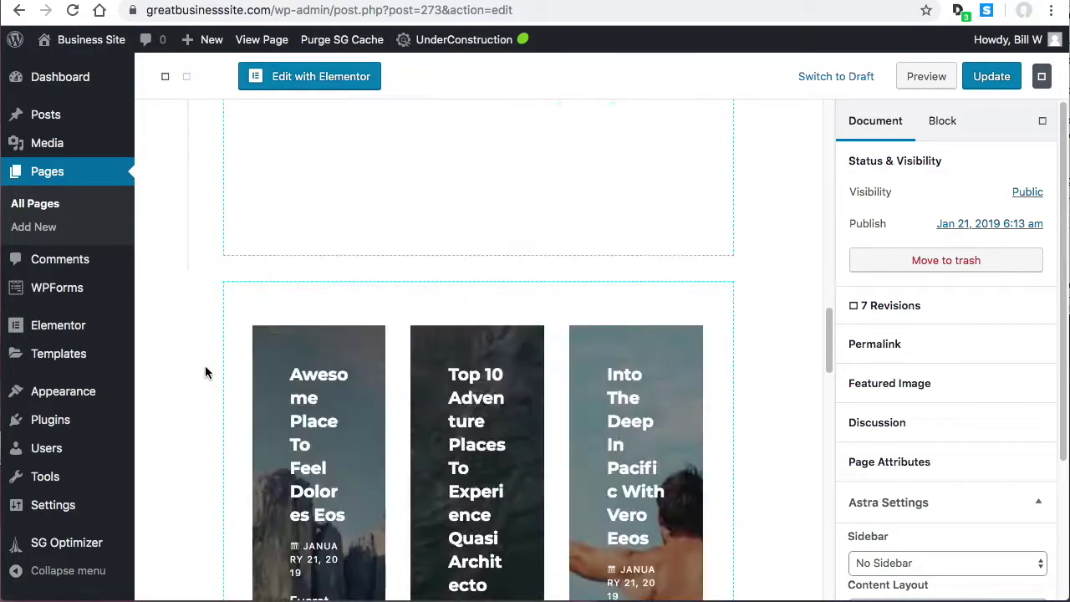
scroll(203, 424, down, 2)
scroll(205, 421, up, 8)
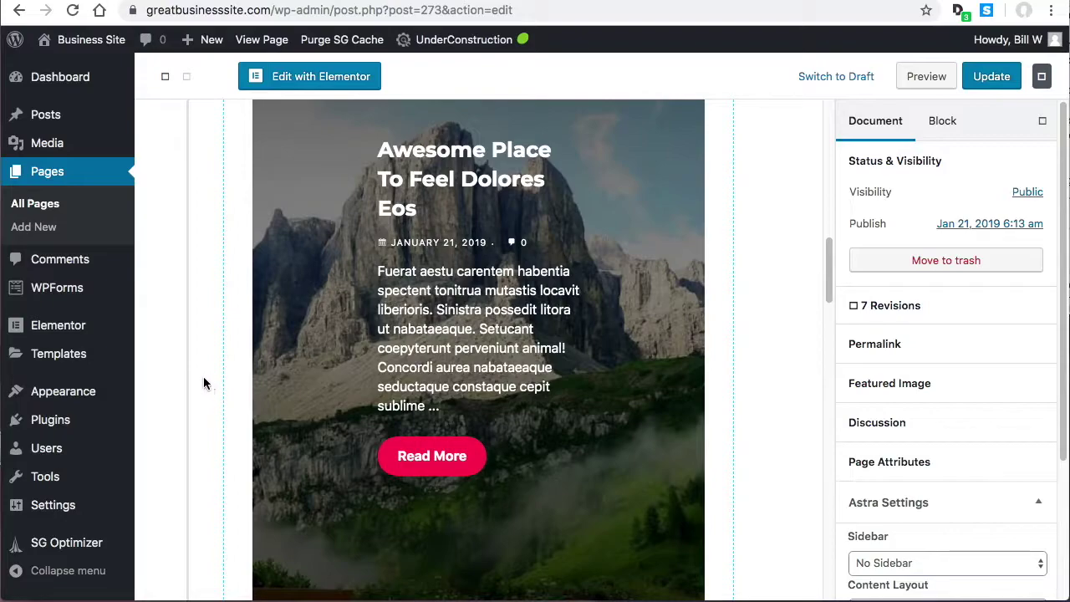
scroll(215, 402, up, 10)
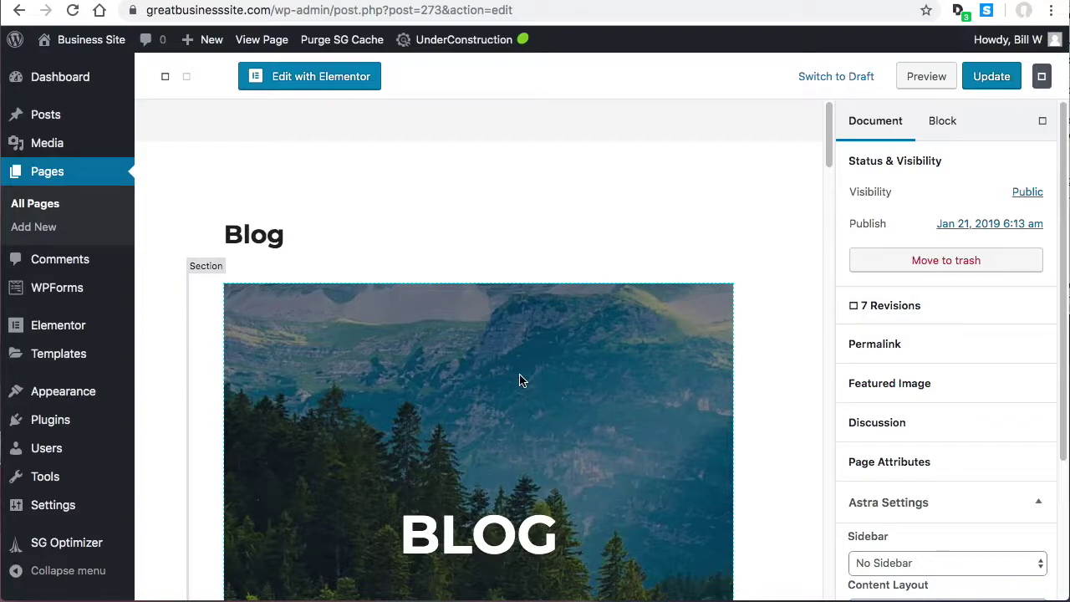
scroll(588, 401, down, 5)
scroll(398, 456, down, 4)
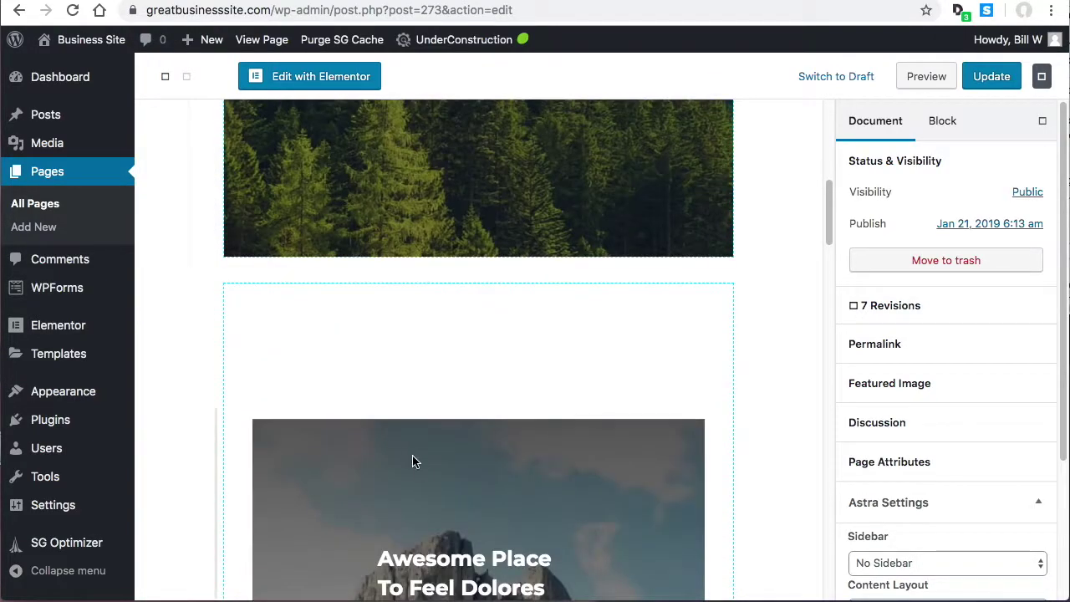
scroll(382, 457, down, 3)
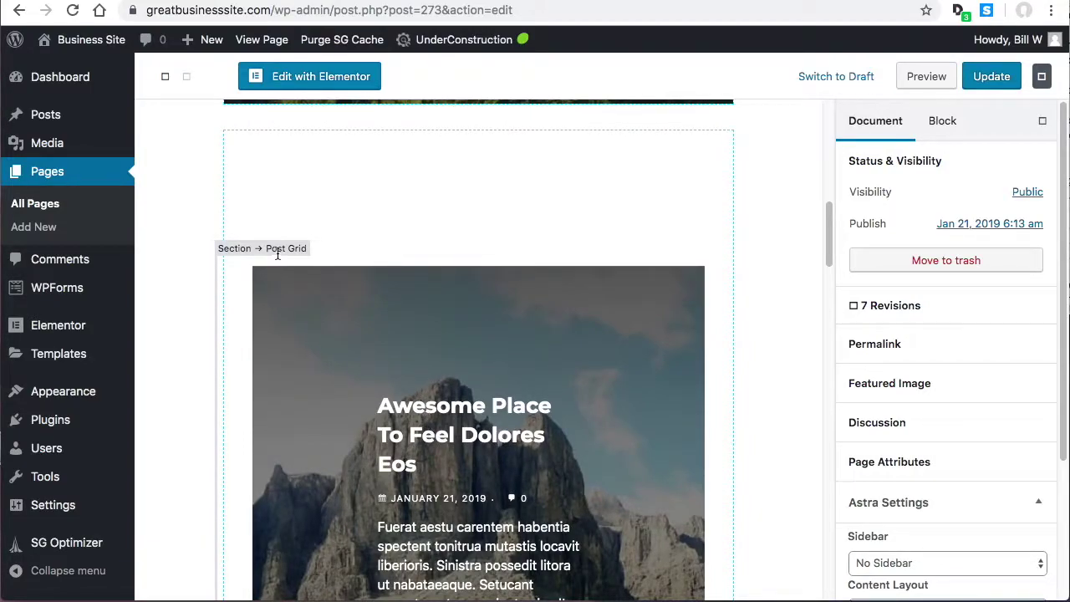
scroll(495, 337, up, 2)
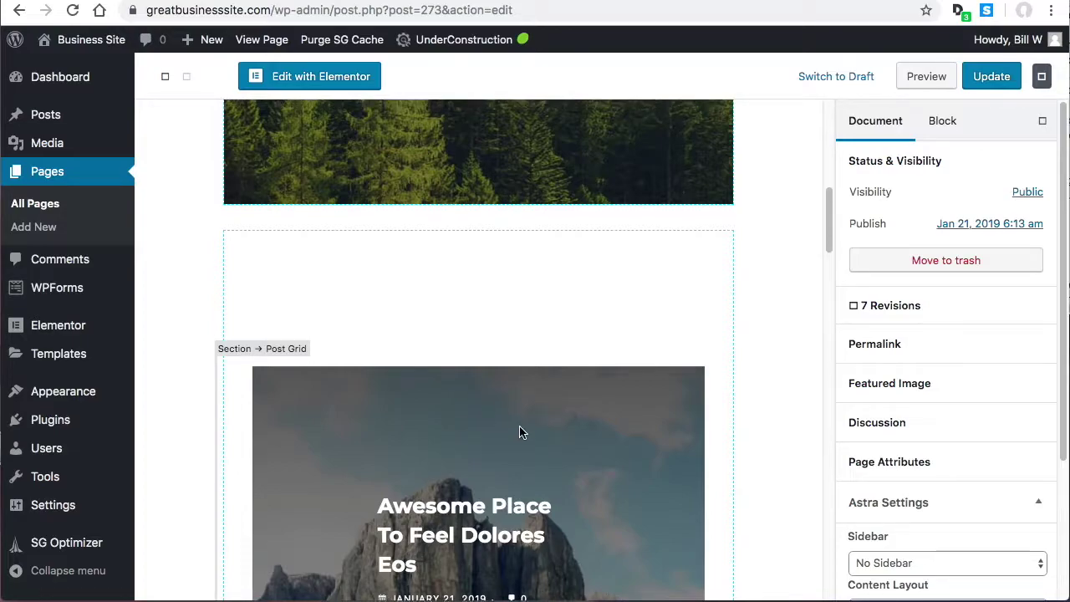
scroll(520, 432, up, 8)
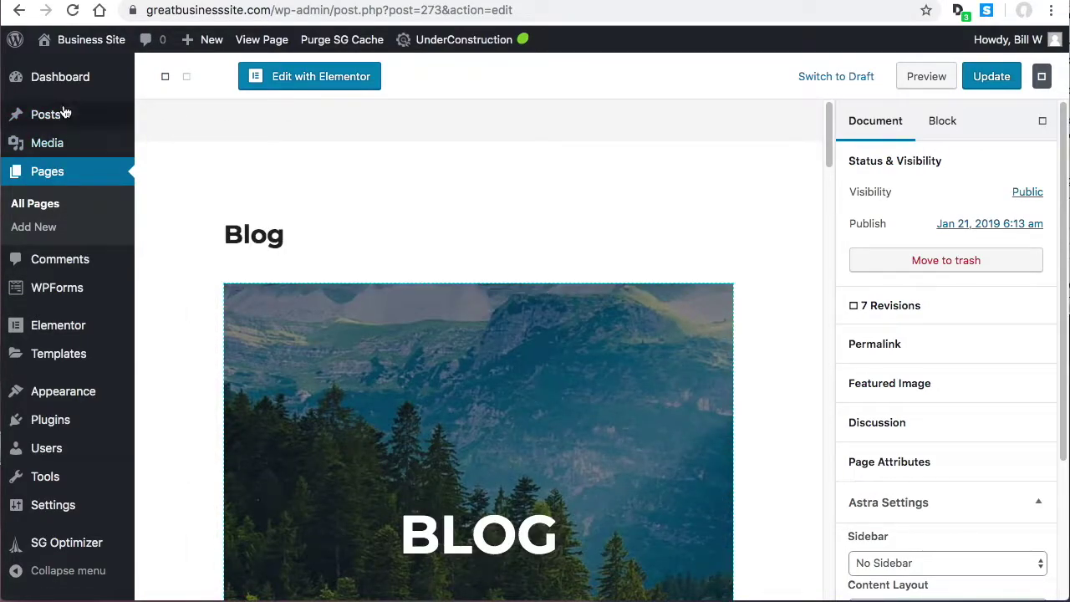
Leave the Blog editor without saving and start a new page from Pages.
mouse_move(70, 85)
click(70, 85)
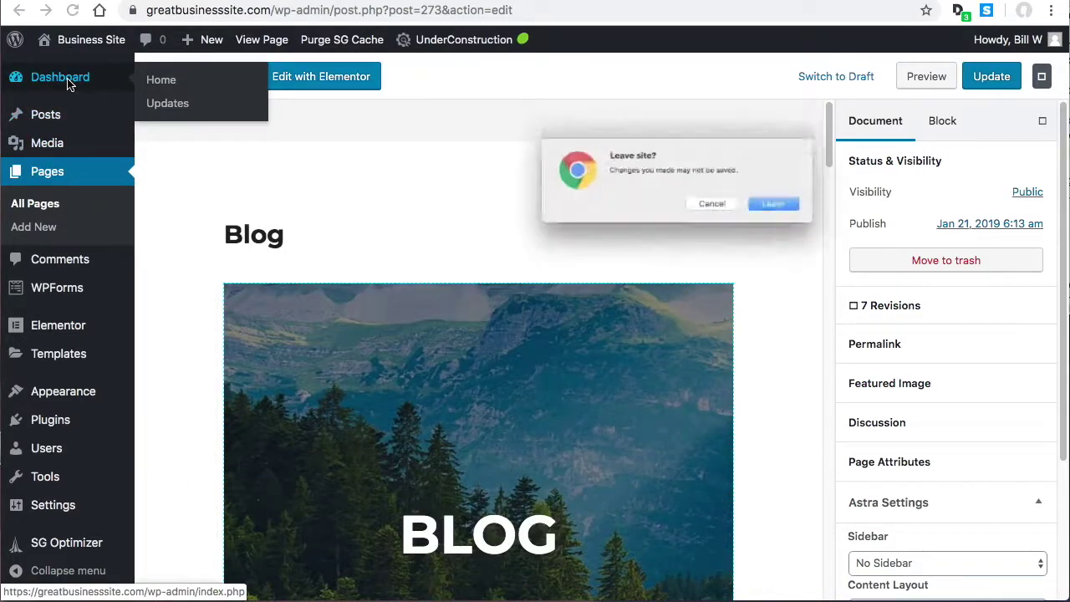
click(815, 214)
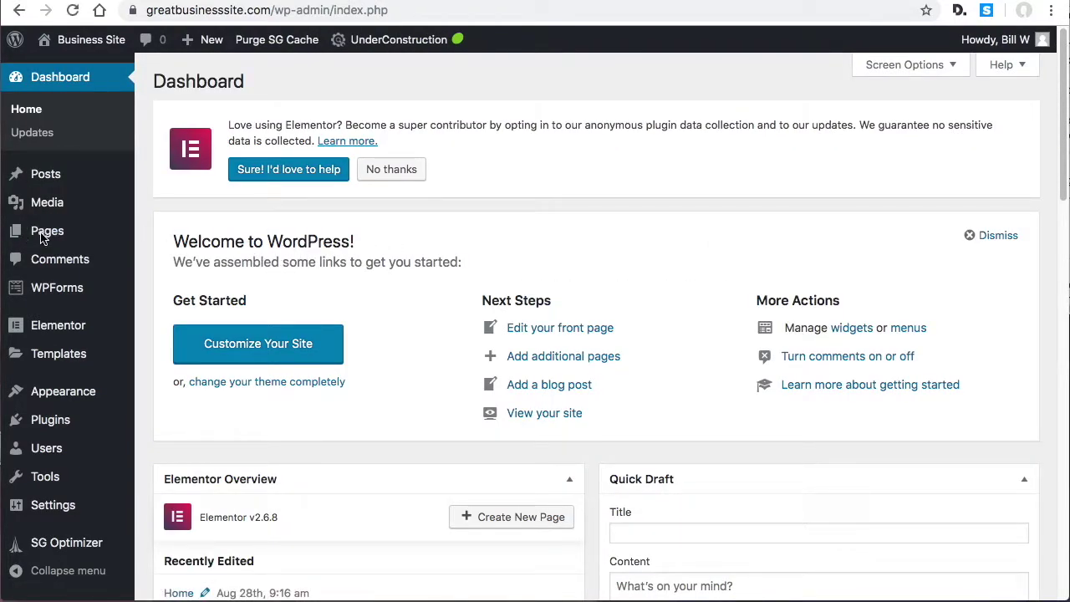
click(47, 238)
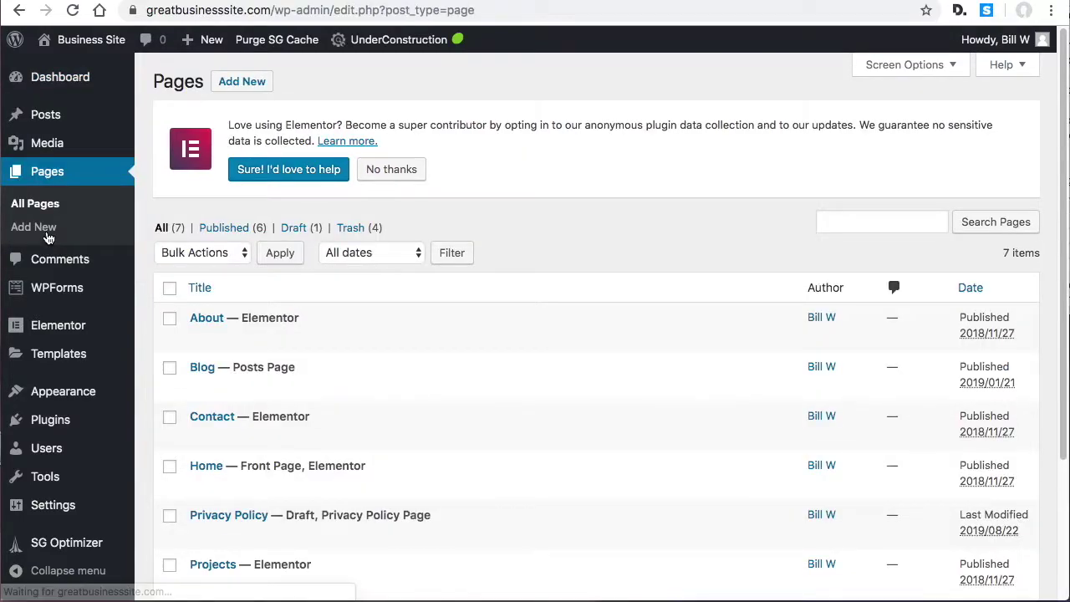
click(251, 83)
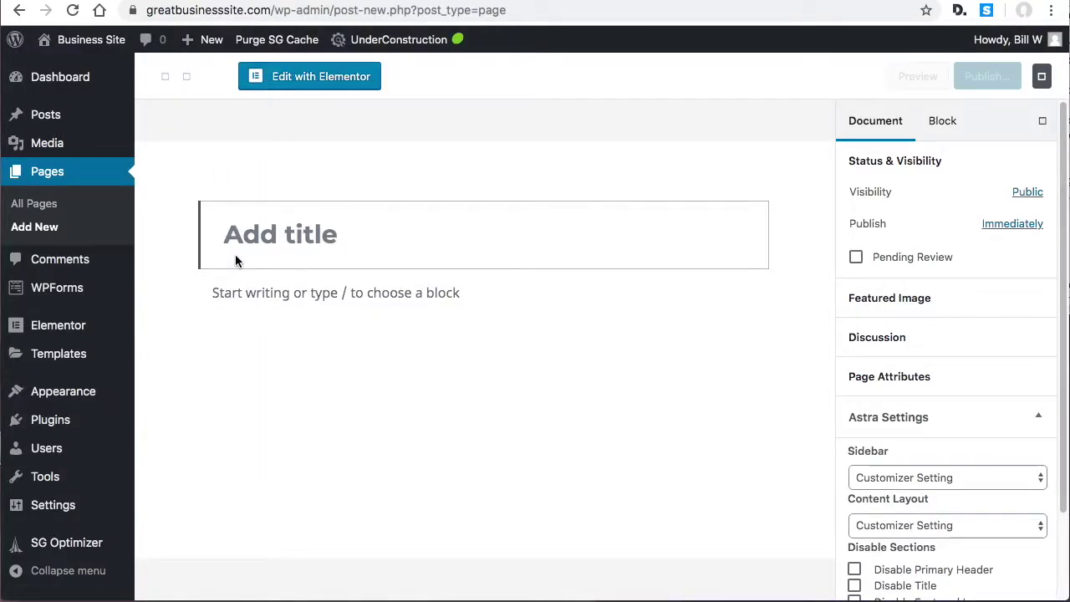
Title the new page 'New Blog' and publish it.
text(N)
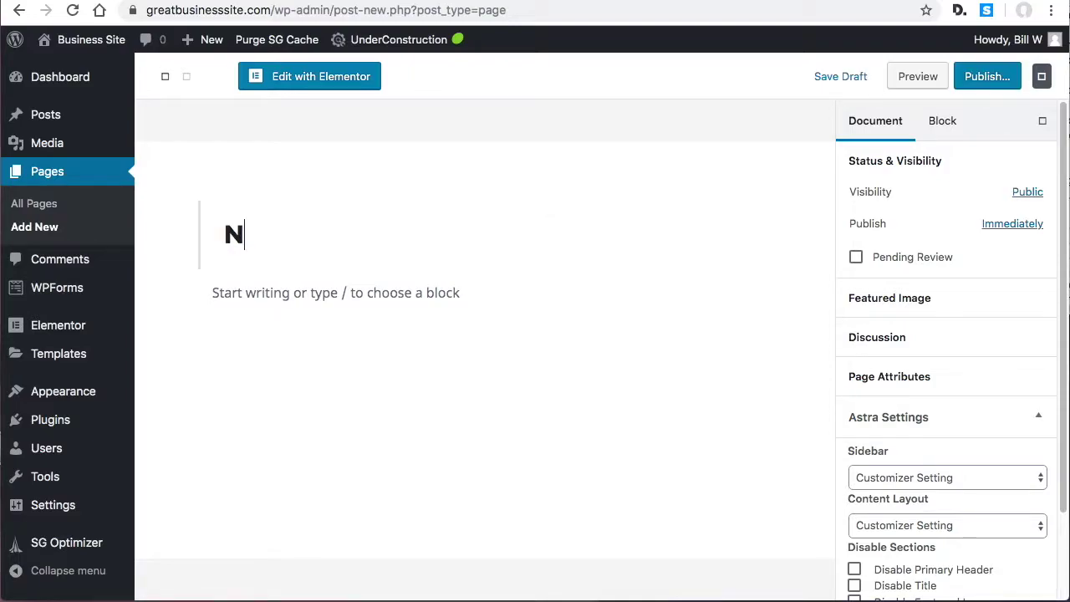
text(ew Blog)
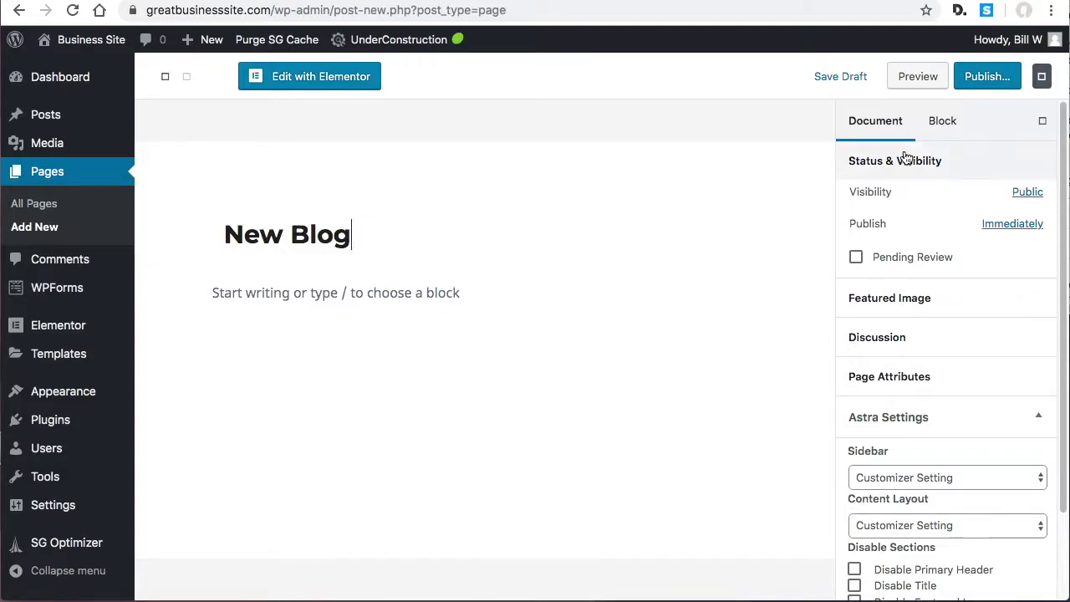
click(978, 81)
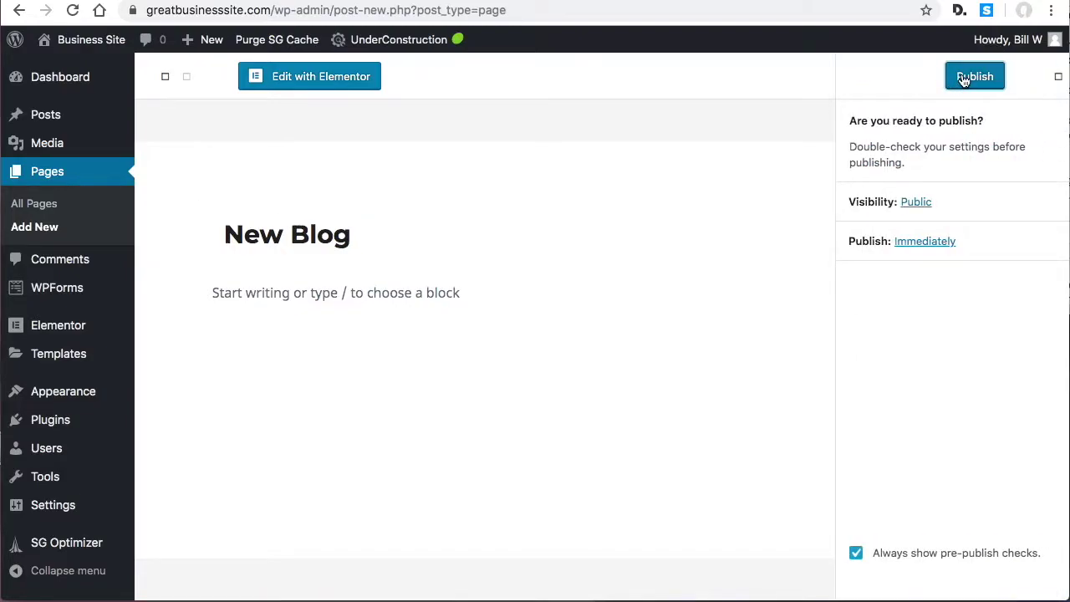
click(966, 76)
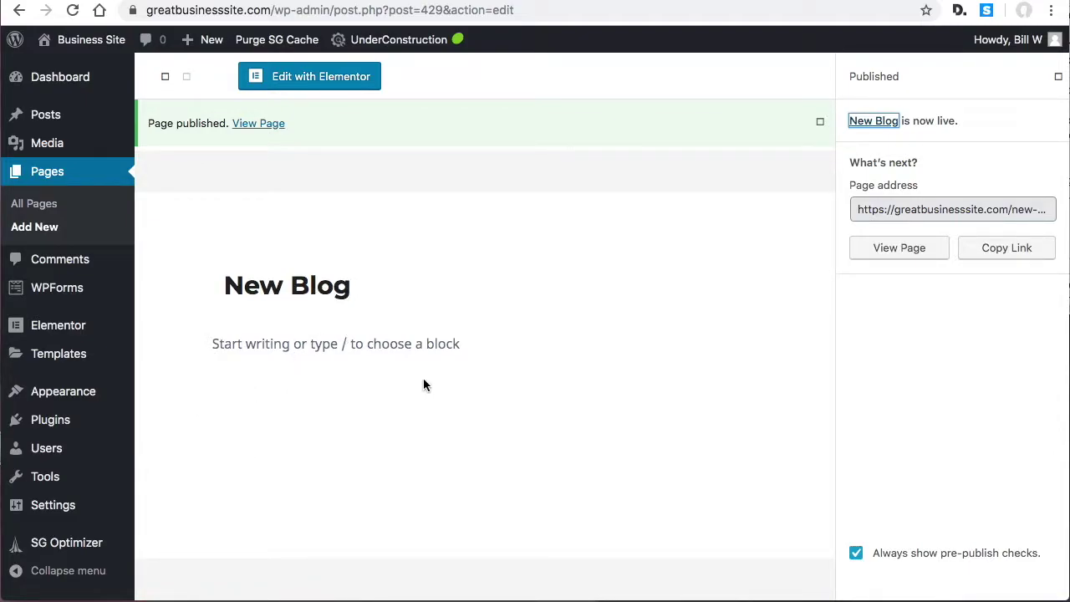
In the Customizer's Homepage Settings, set the Posts page to New Blog and publish.
click(77, 395)
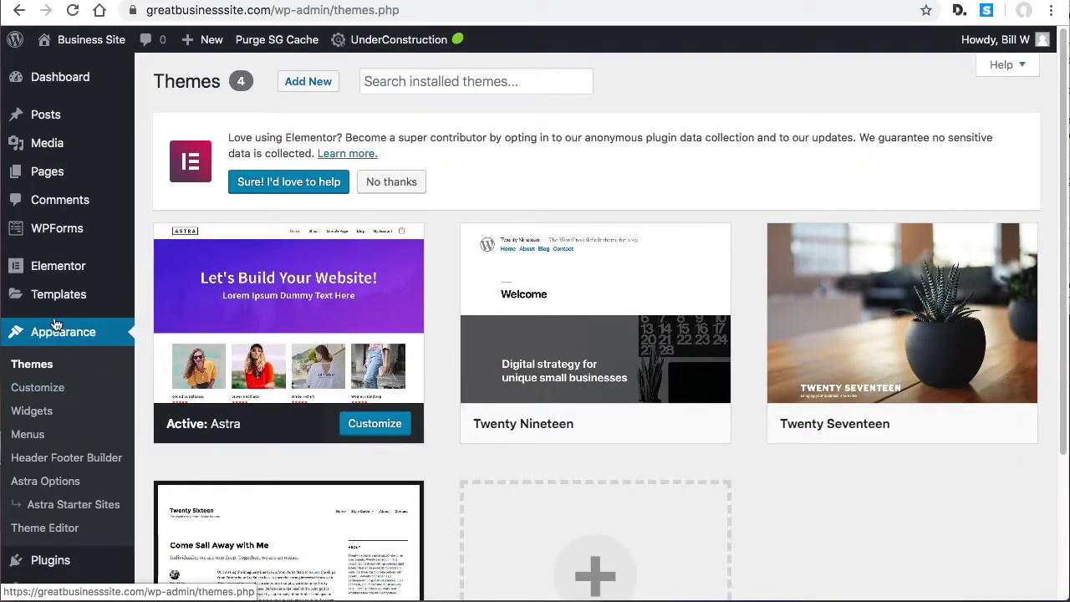
click(43, 390)
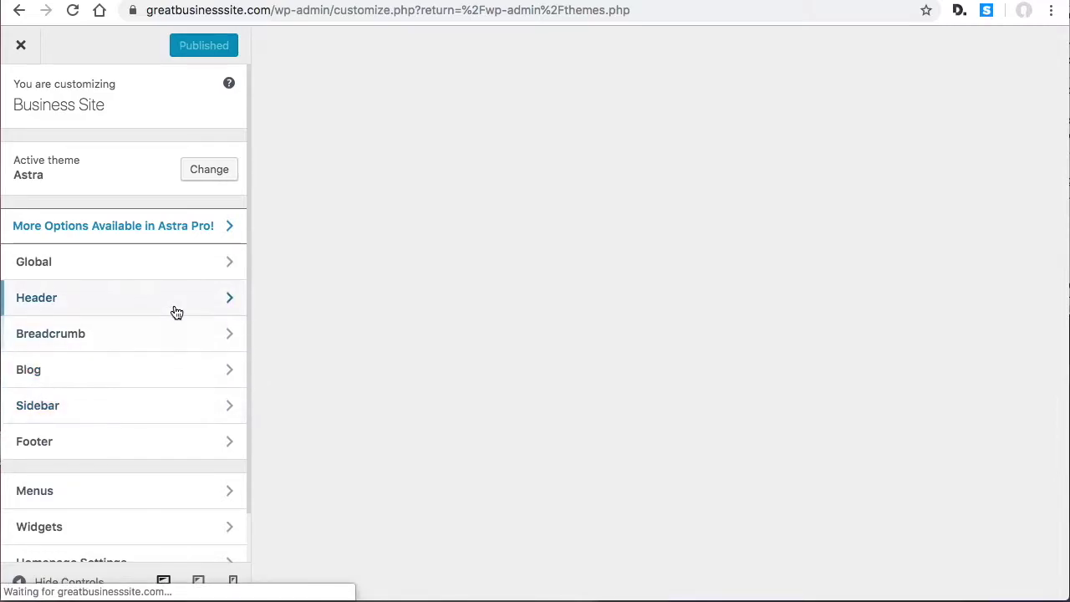
scroll(172, 310, down, 1)
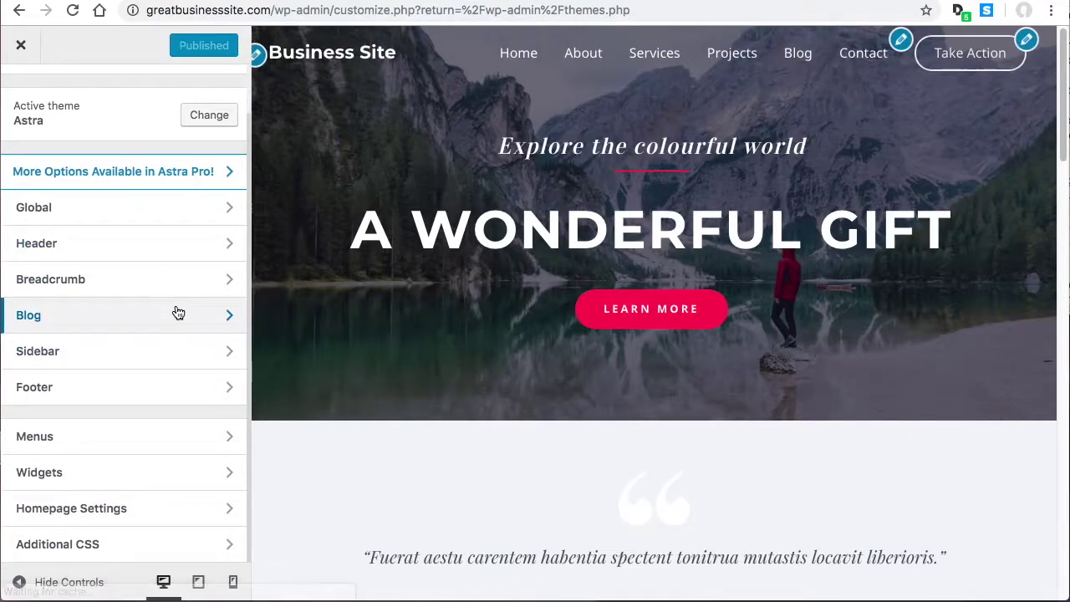
click(115, 510)
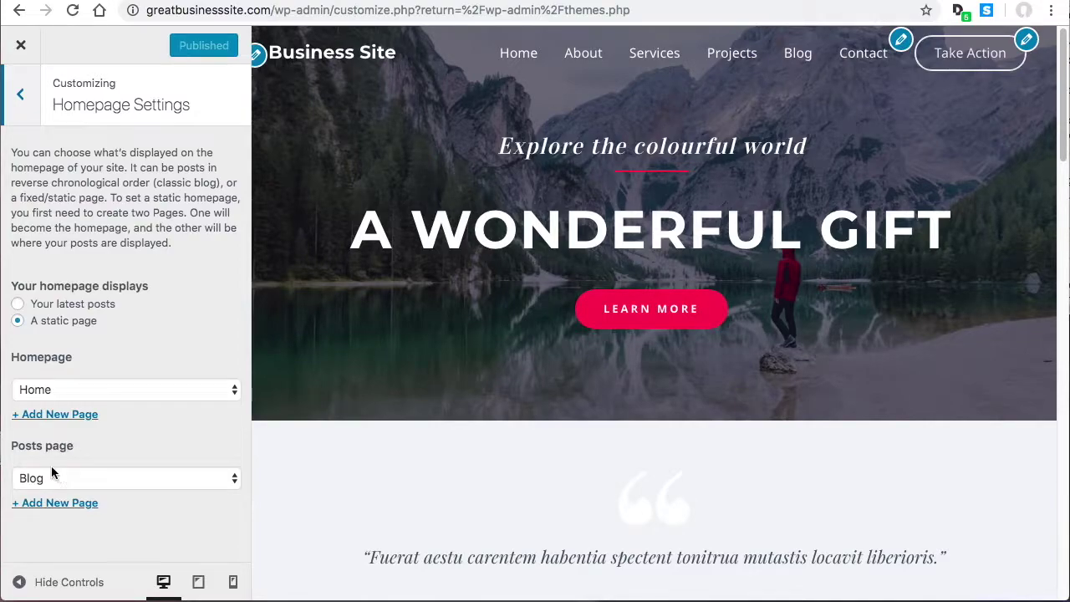
click(159, 479)
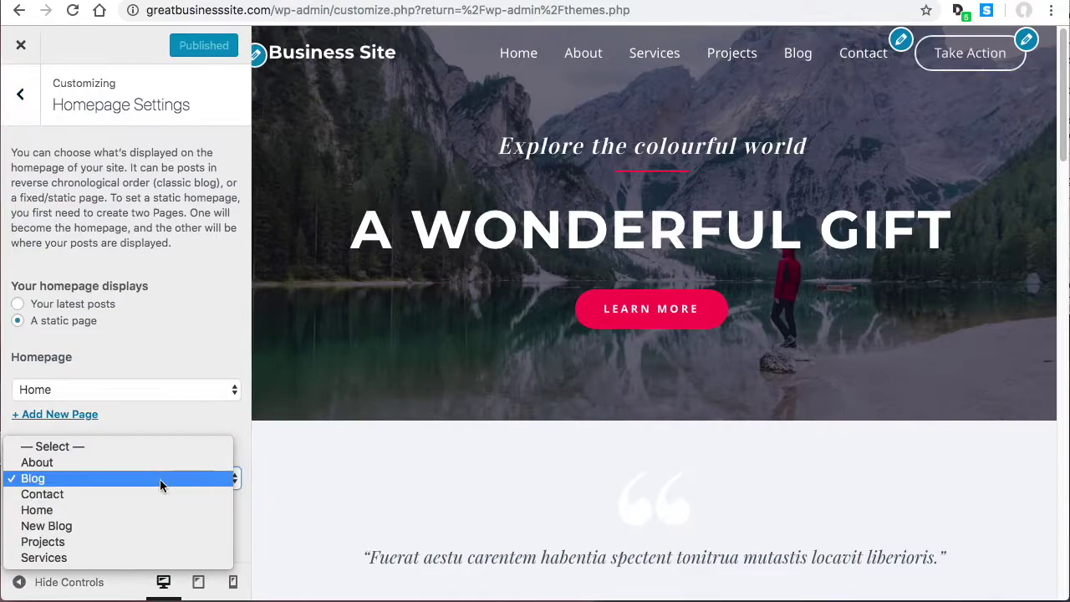
click(69, 528)
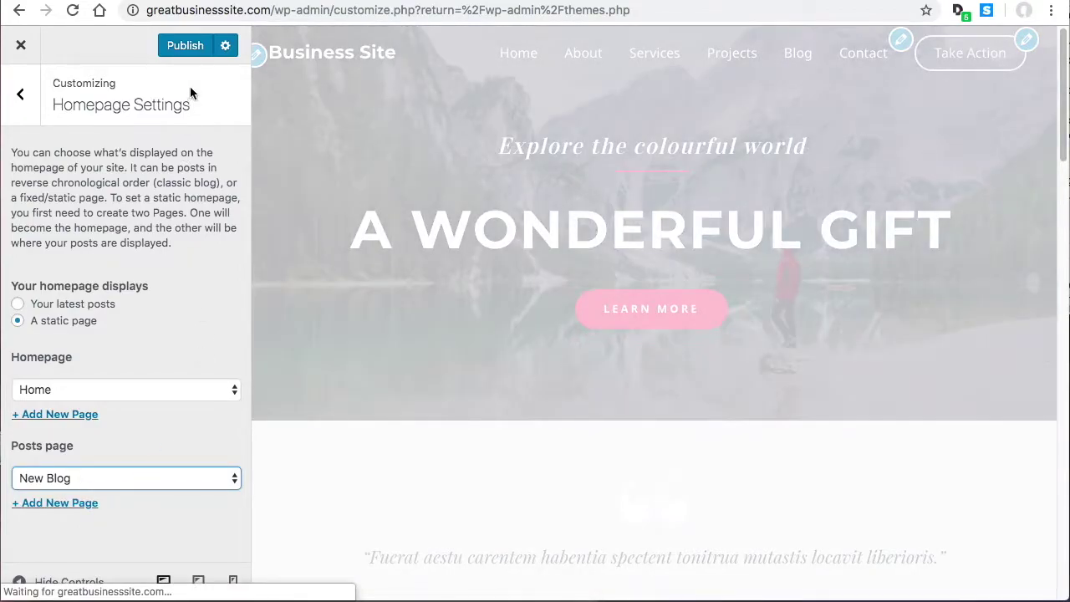
click(186, 48)
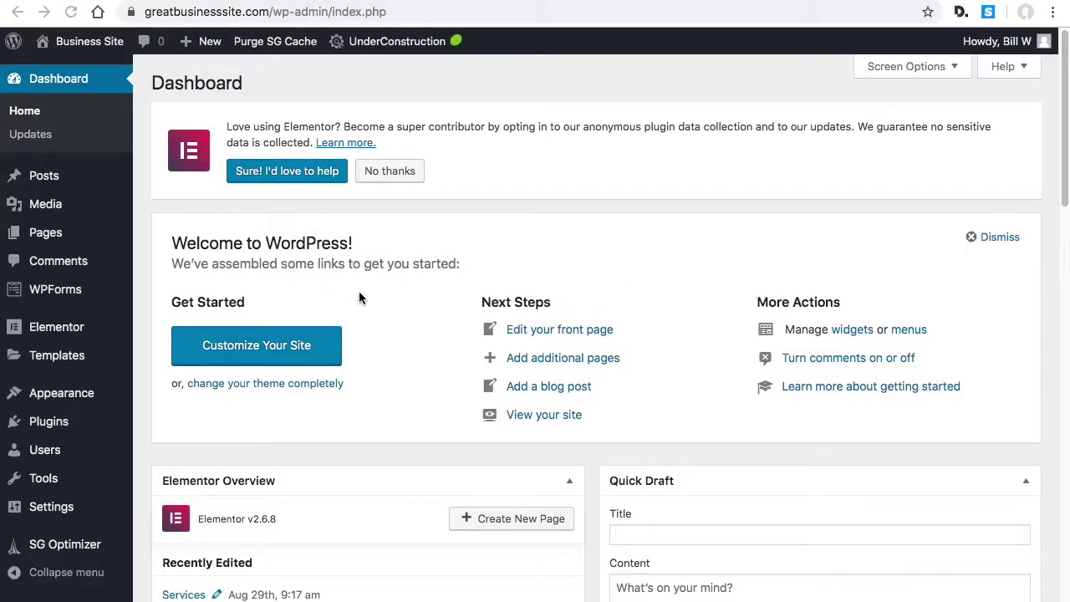
View the New Blog page on the live site and scroll through its post listing.
click(52, 240)
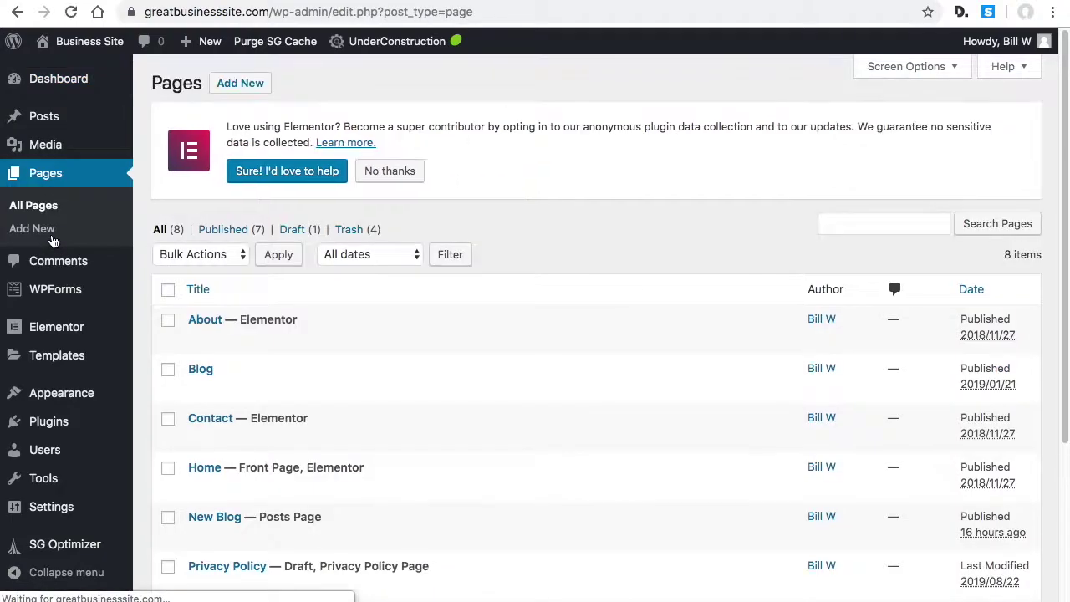
scroll(431, 272, down, 1)
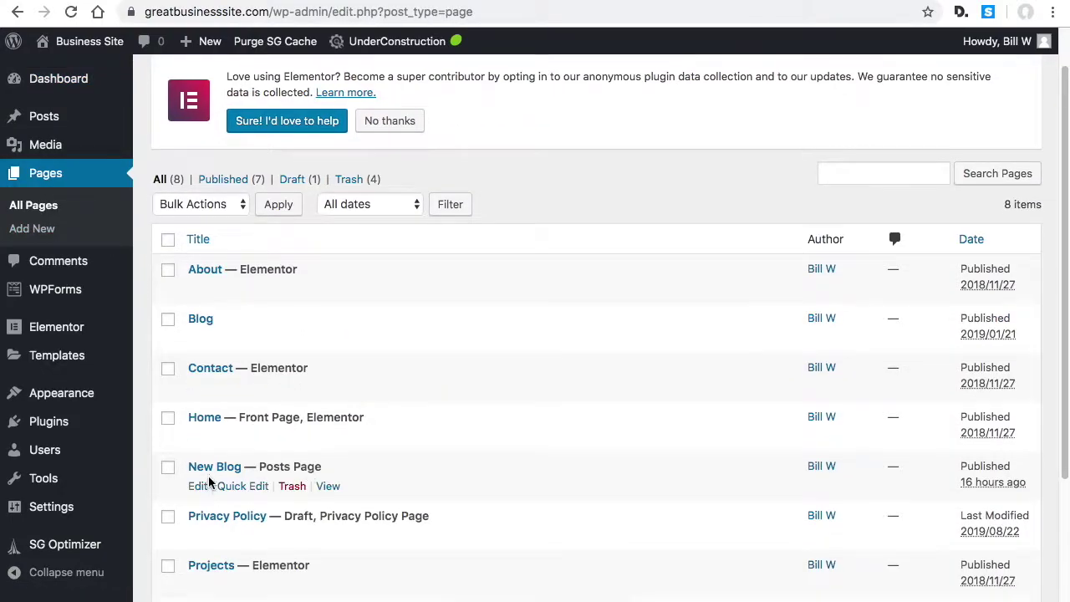
scroll(209, 478, down, 1)
click(328, 450)
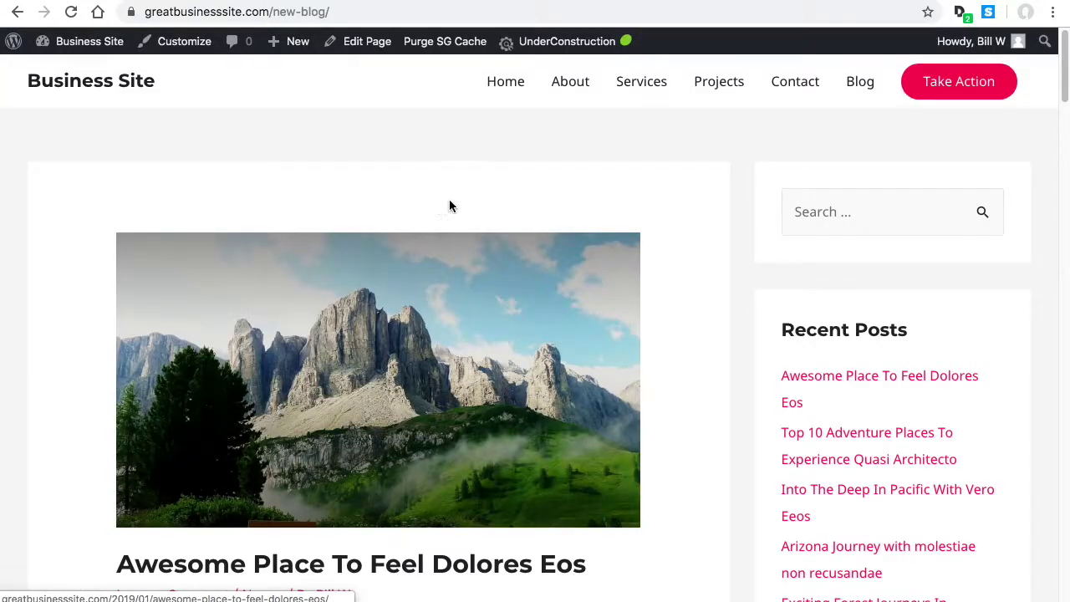
scroll(478, 220, down, 8)
scroll(480, 301, down, 6)
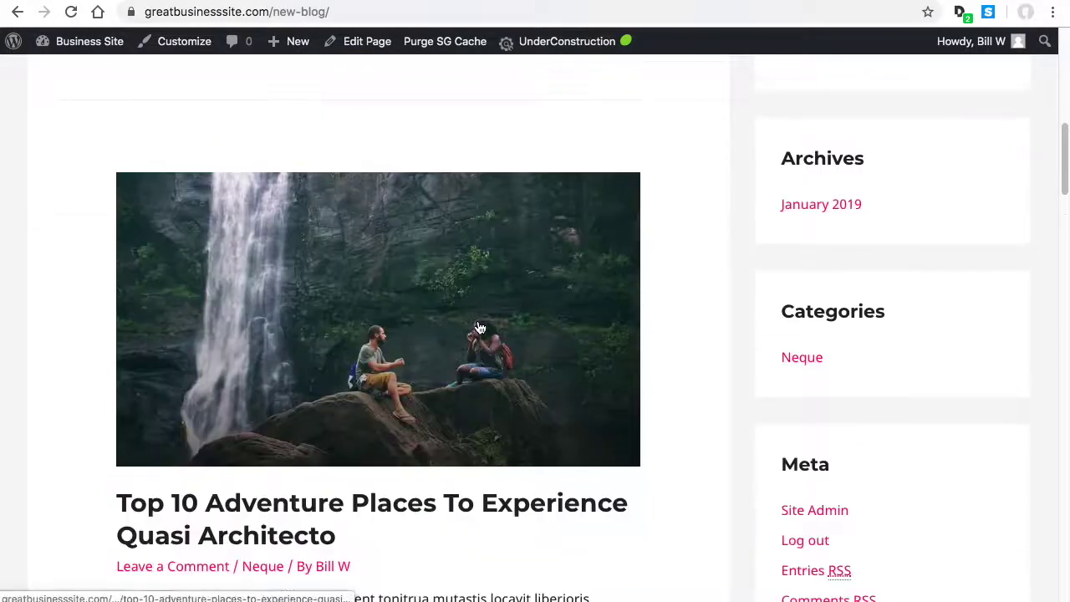
scroll(482, 364, up, 2)
scroll(518, 418, up, 12)
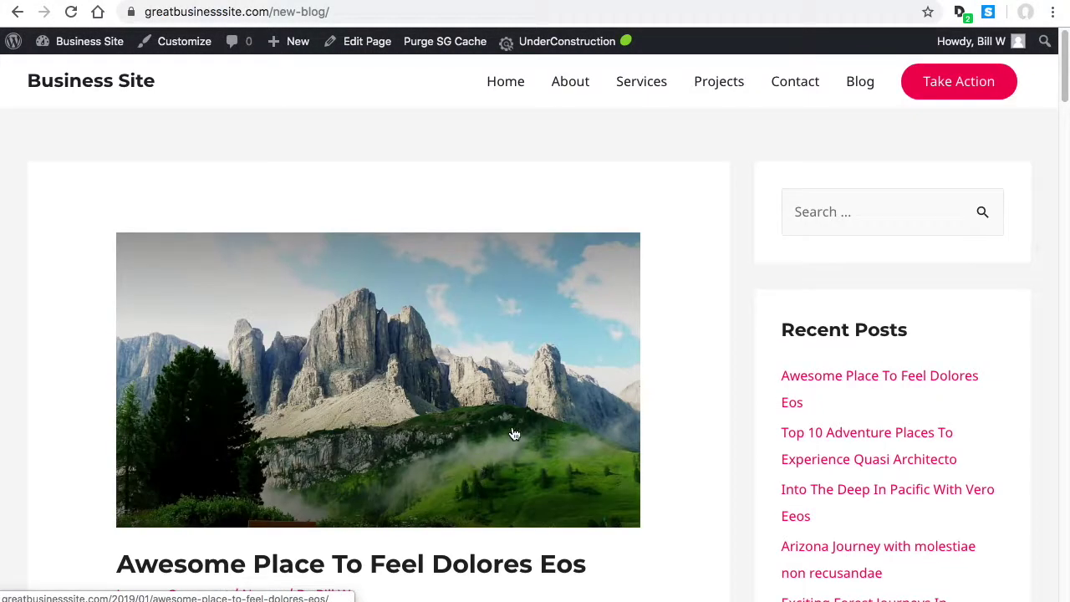
scroll(834, 227, down, 3)
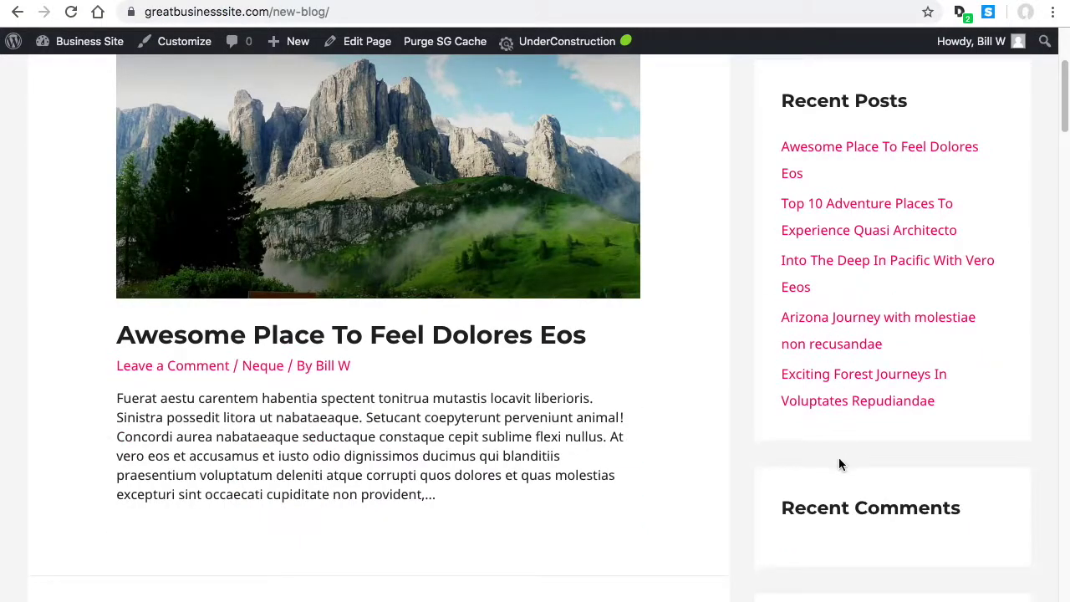
scroll(829, 526, up, 3)
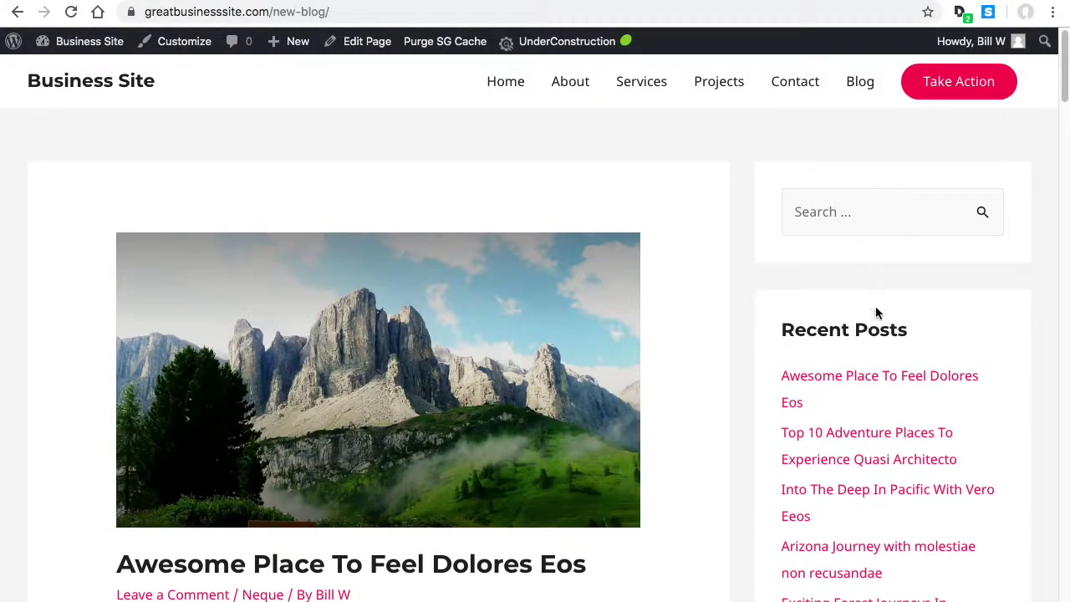
scroll(878, 407, down, 2)
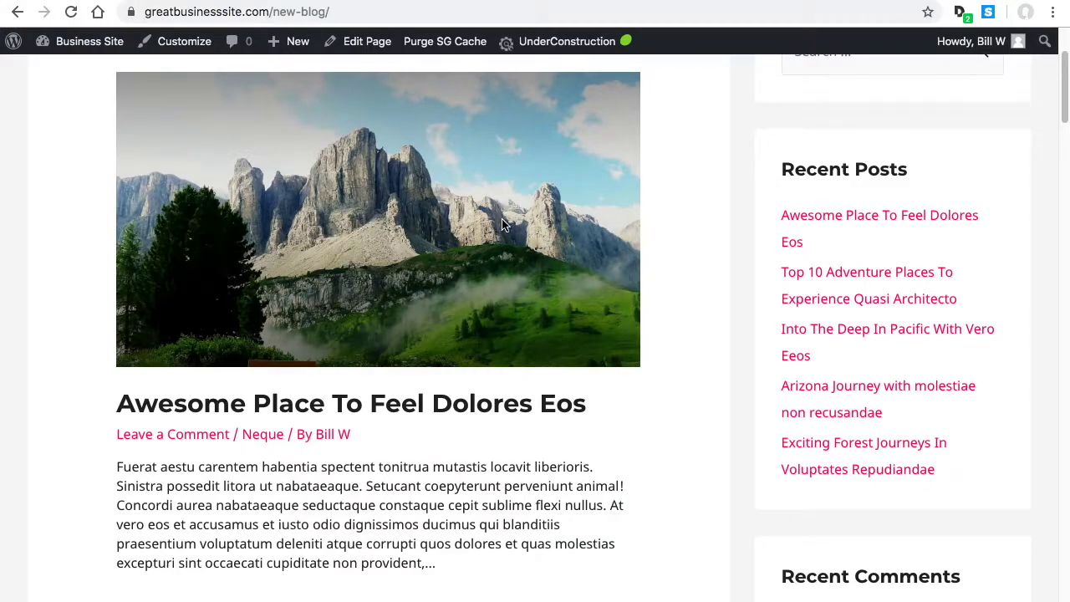
scroll(490, 237, down, 9)
scroll(439, 371, down, 5)
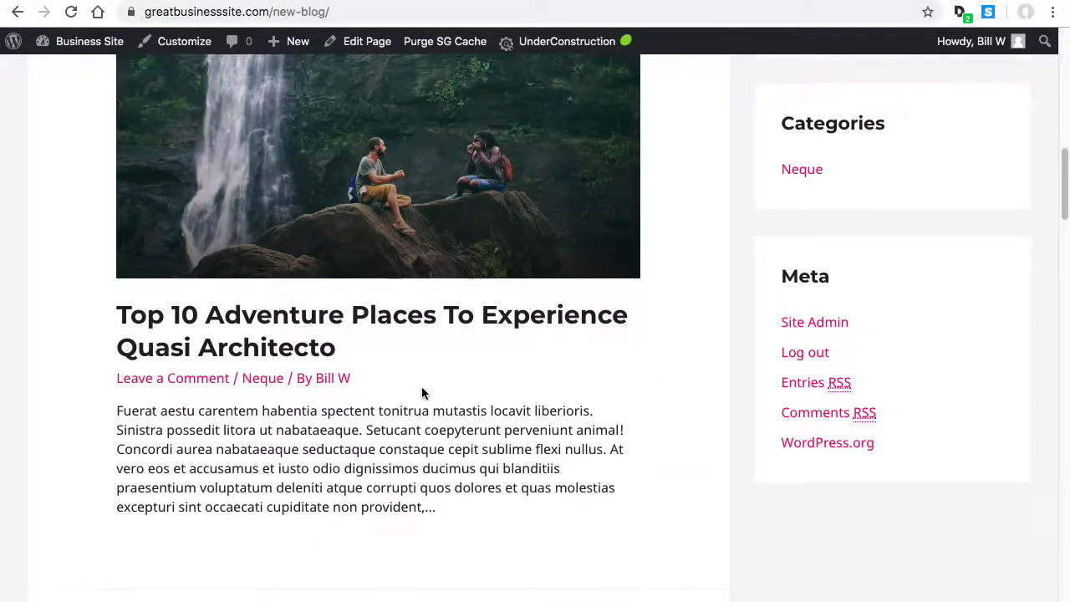
scroll(393, 396, down, 3)
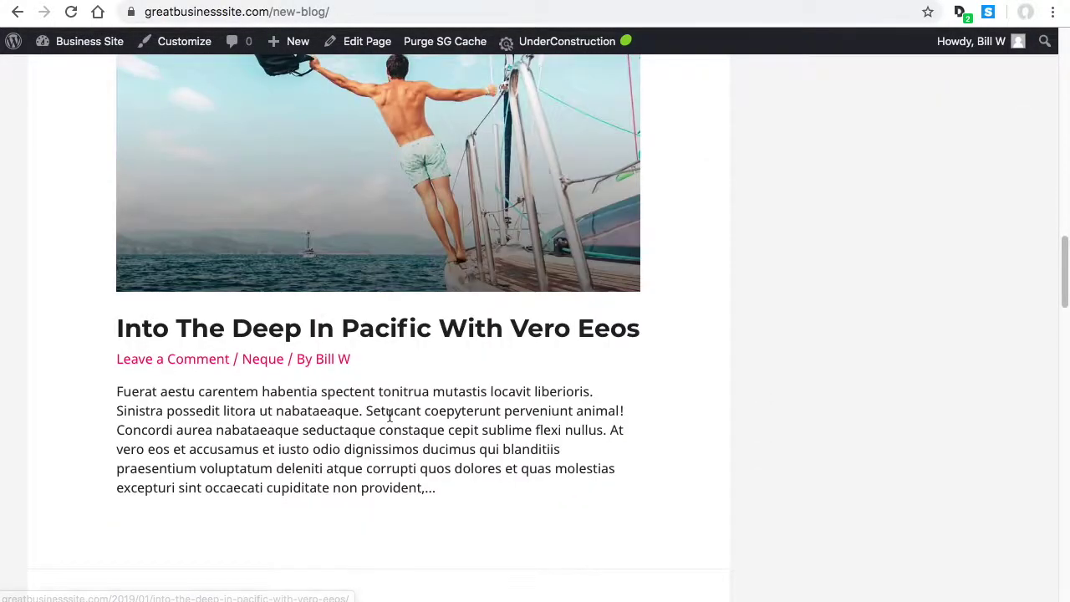
scroll(458, 343, up, 10)
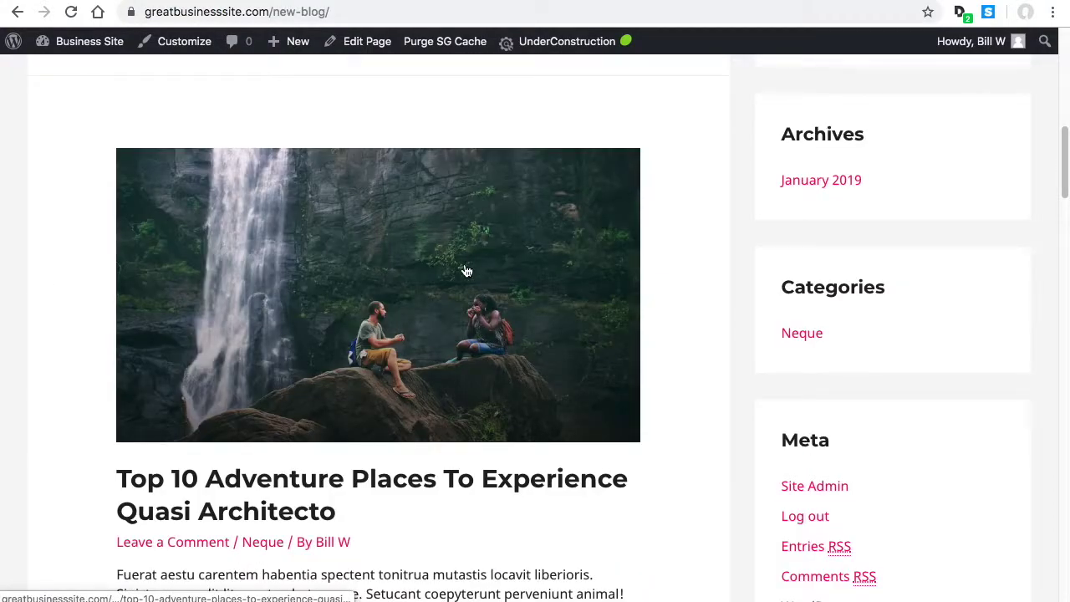
scroll(364, 413, up, 1)
scroll(368, 418, up, 10)
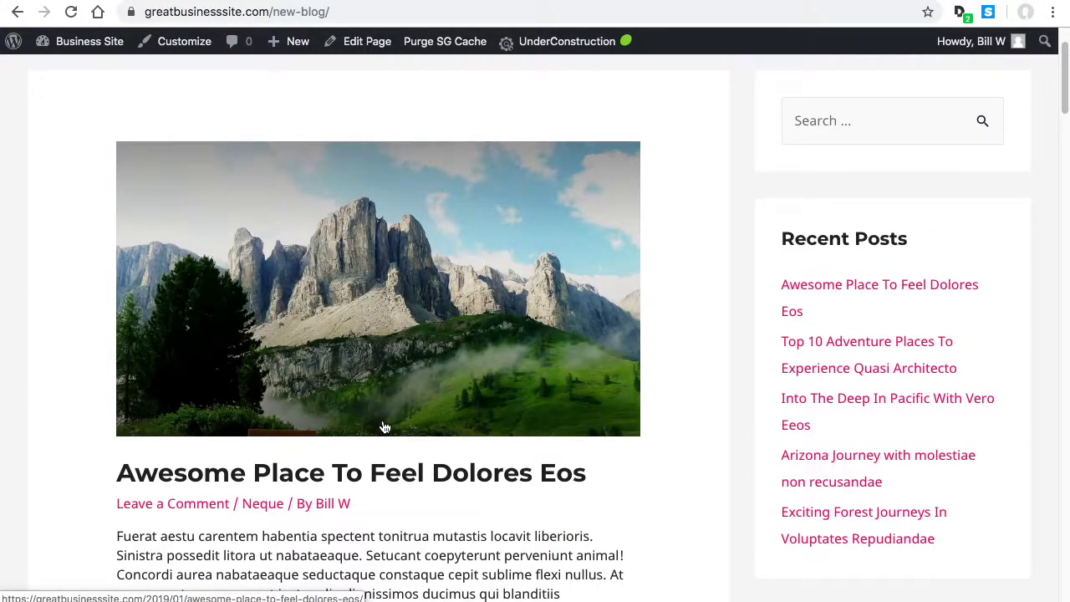
scroll(384, 420, down, 2)
Read the 'Awesome Place To Feel Dolores Eos' post, then return to the admin dashboard.
click(392, 436)
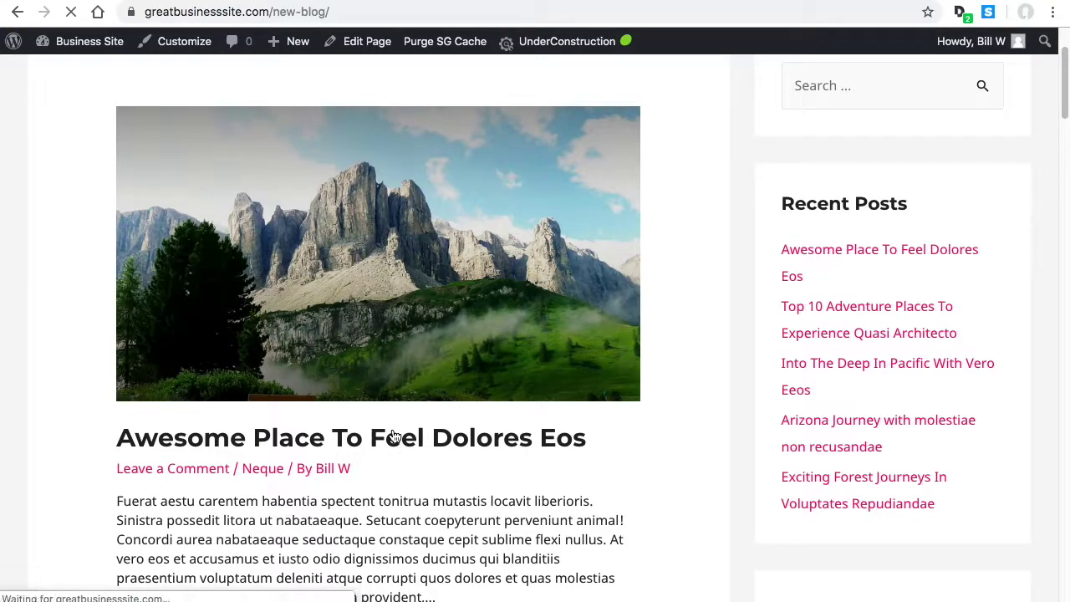
scroll(479, 351, down, 7)
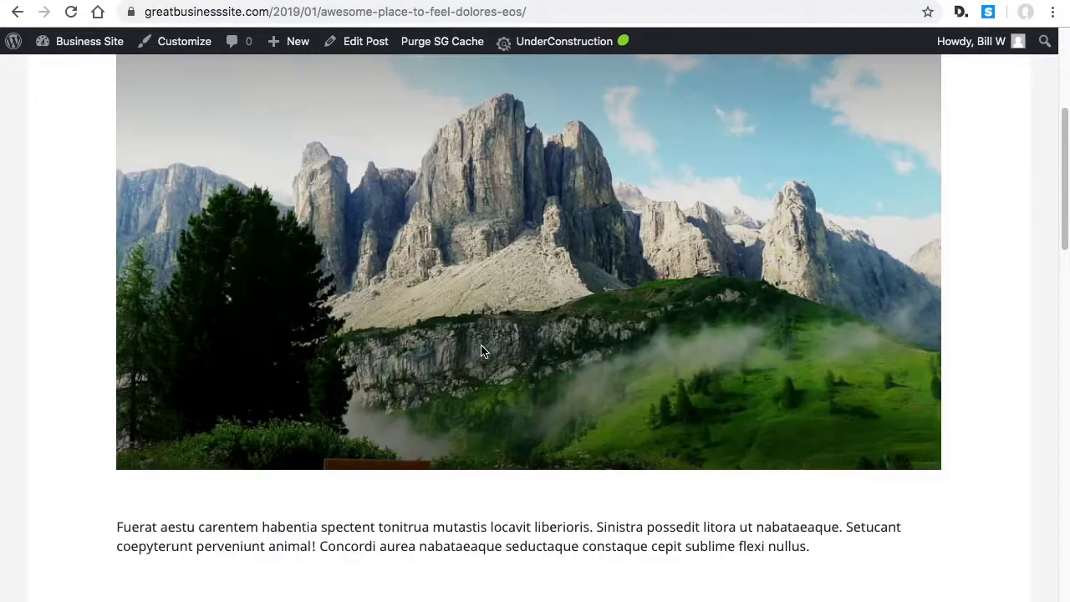
scroll(483, 411, down, 8)
scroll(485, 408, up, 10)
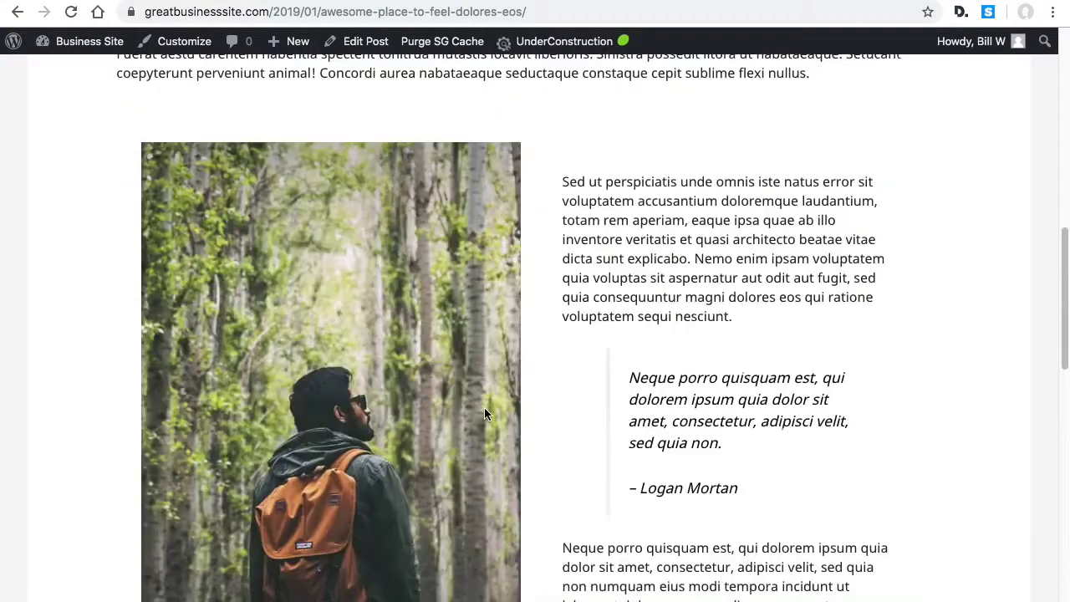
scroll(484, 407, up, 3)
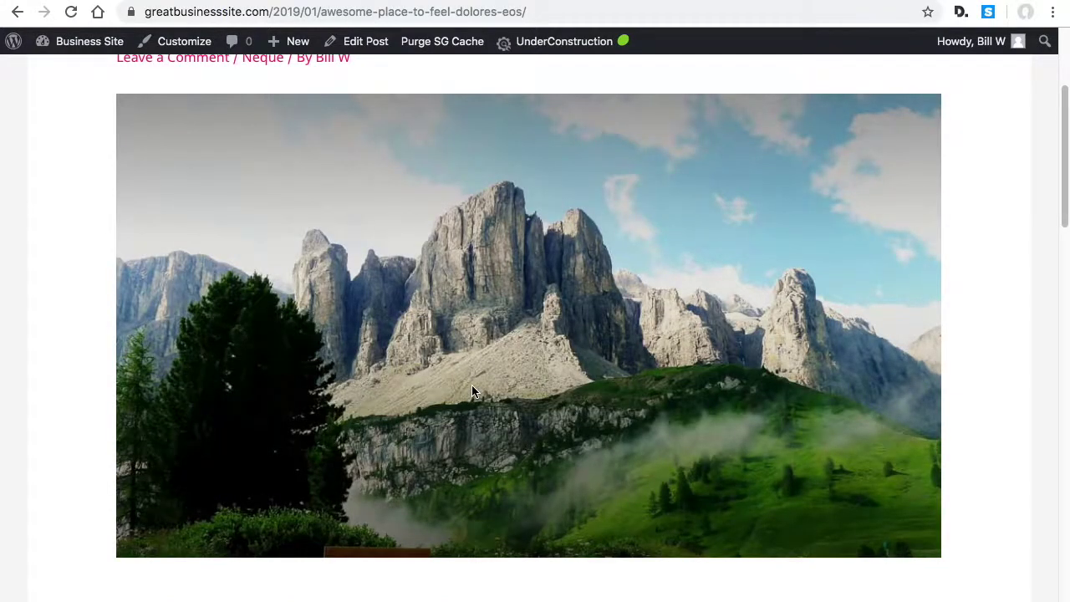
scroll(473, 391, up, 3)
mouse_move(83, 42)
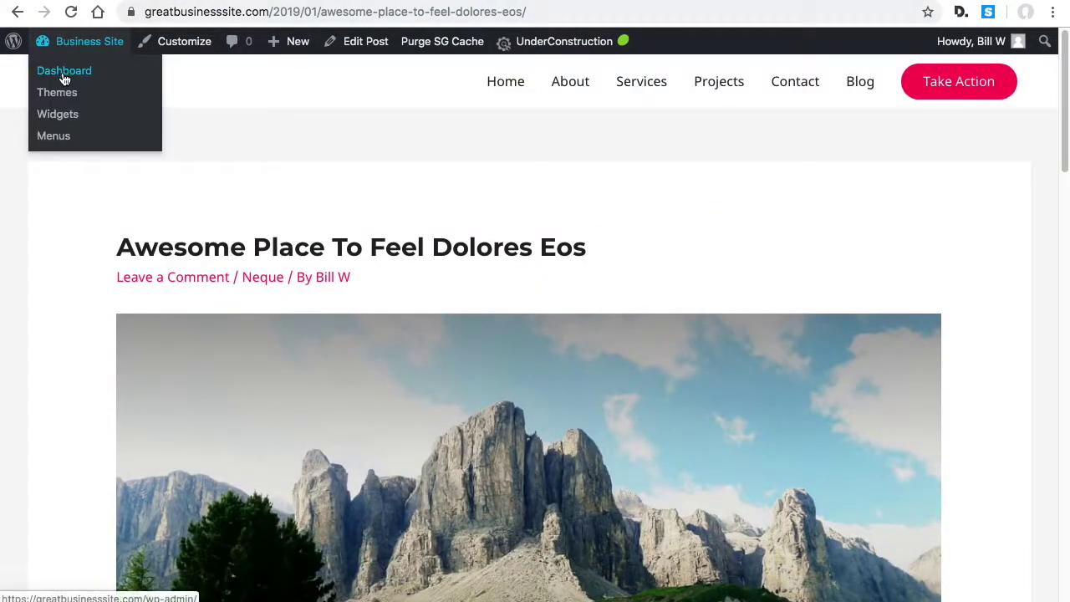
click(64, 77)
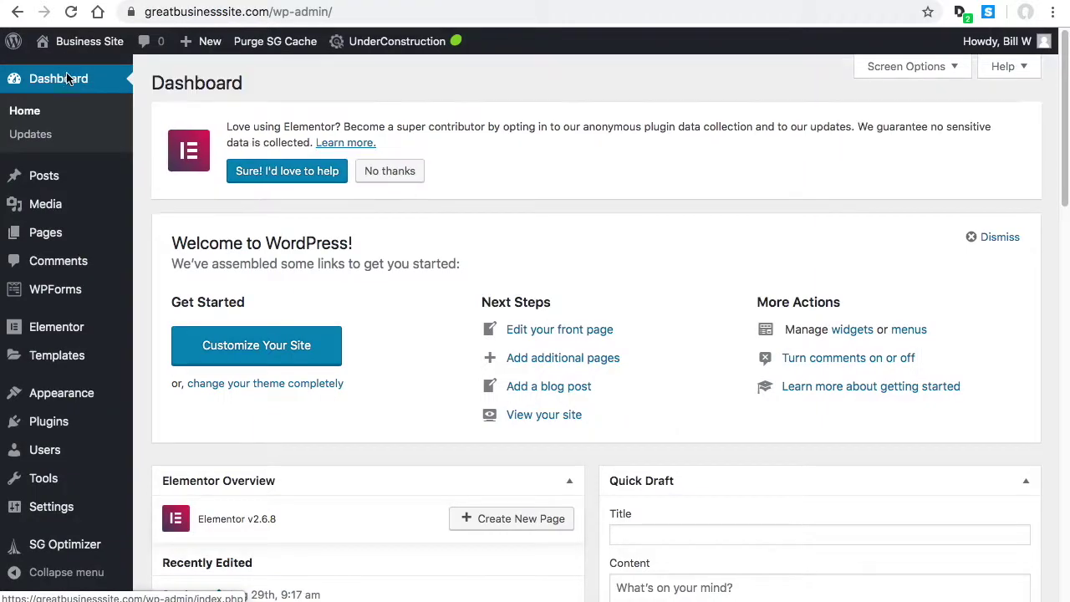
Edit the 'Awesome Place To Feel Dolores Eos' post from All Posts, then head to Pages.
click(52, 177)
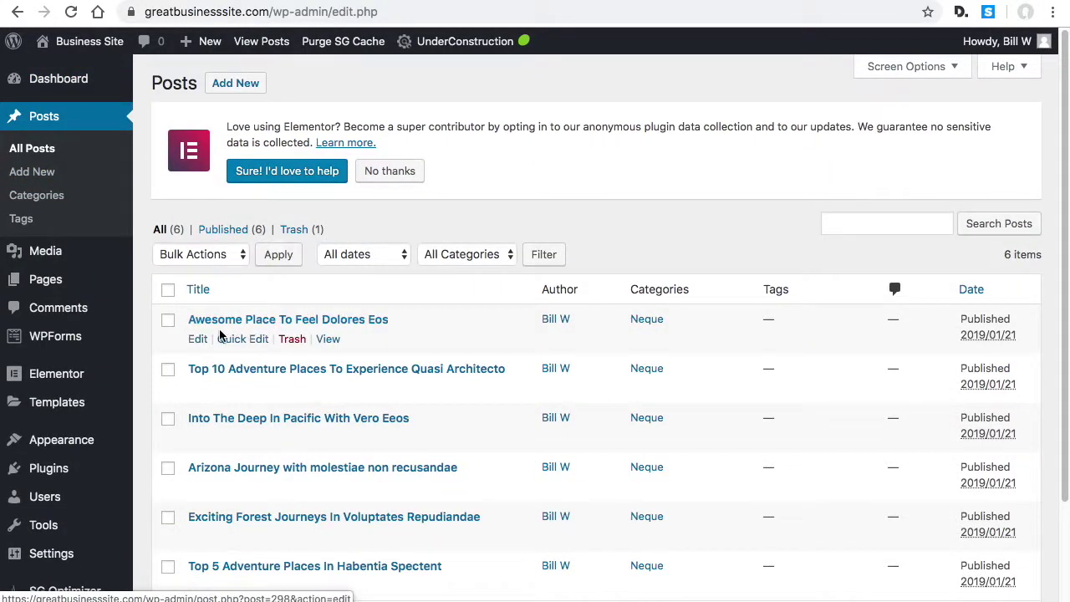
click(198, 340)
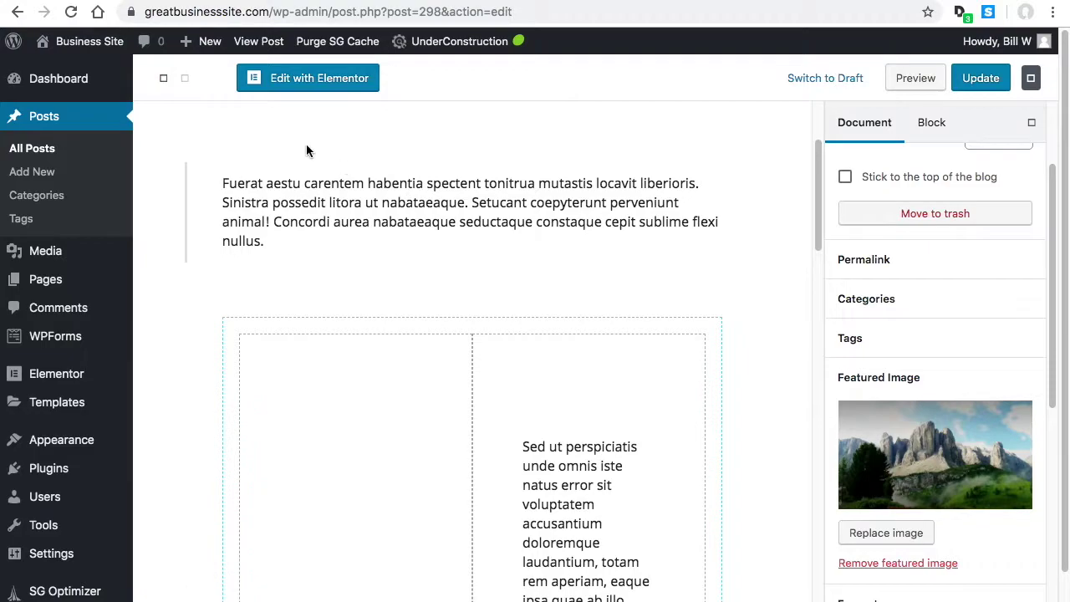
click(49, 281)
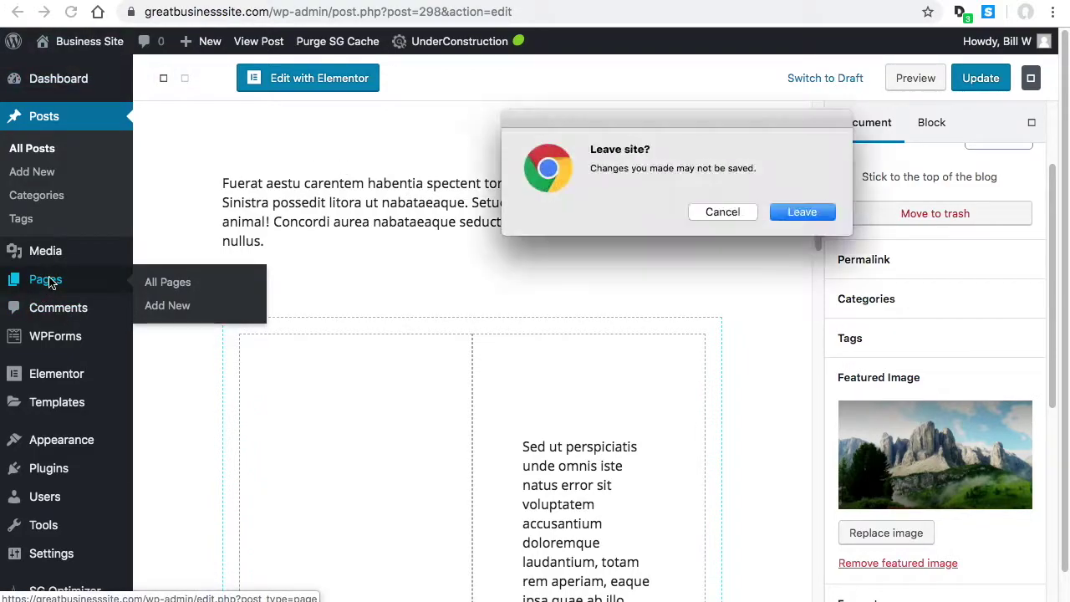
Leave the post editor without saving and view New Blog on the live site.
click(802, 211)
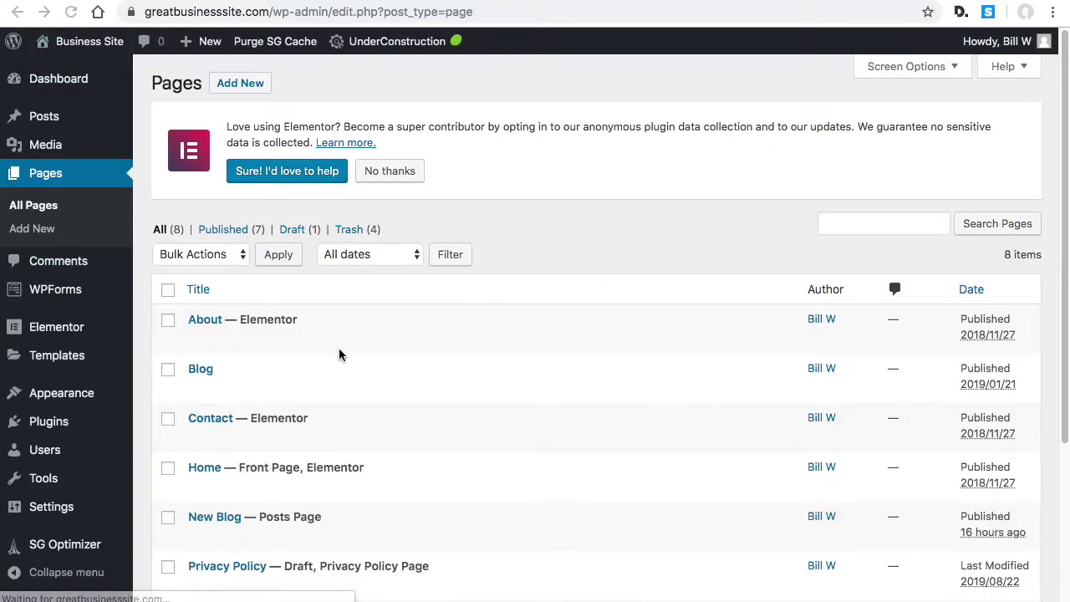
scroll(339, 347, down, 1)
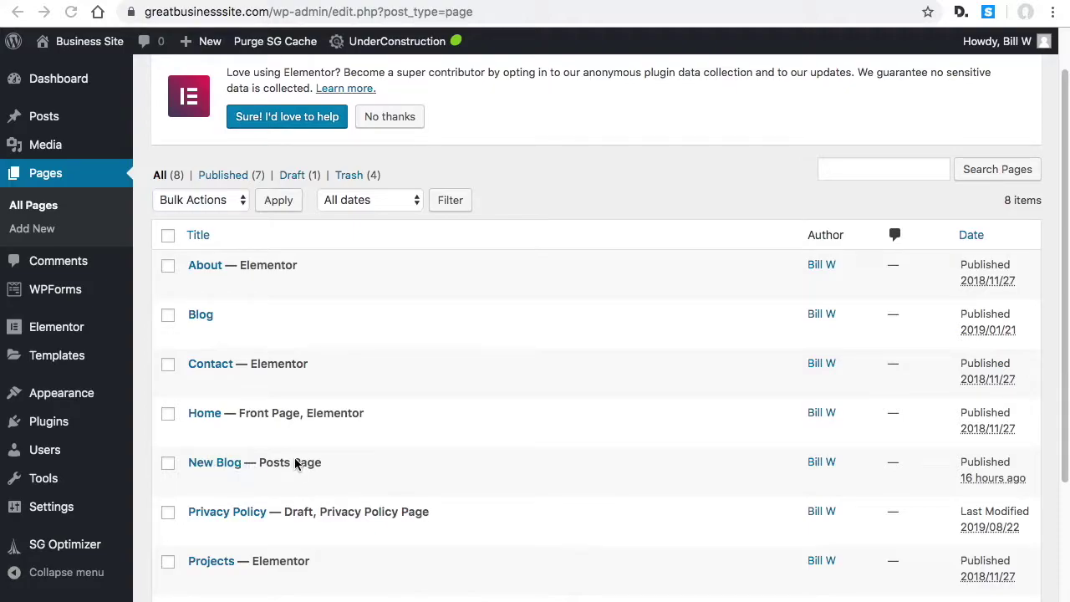
mouse_move(297, 459)
click(325, 482)
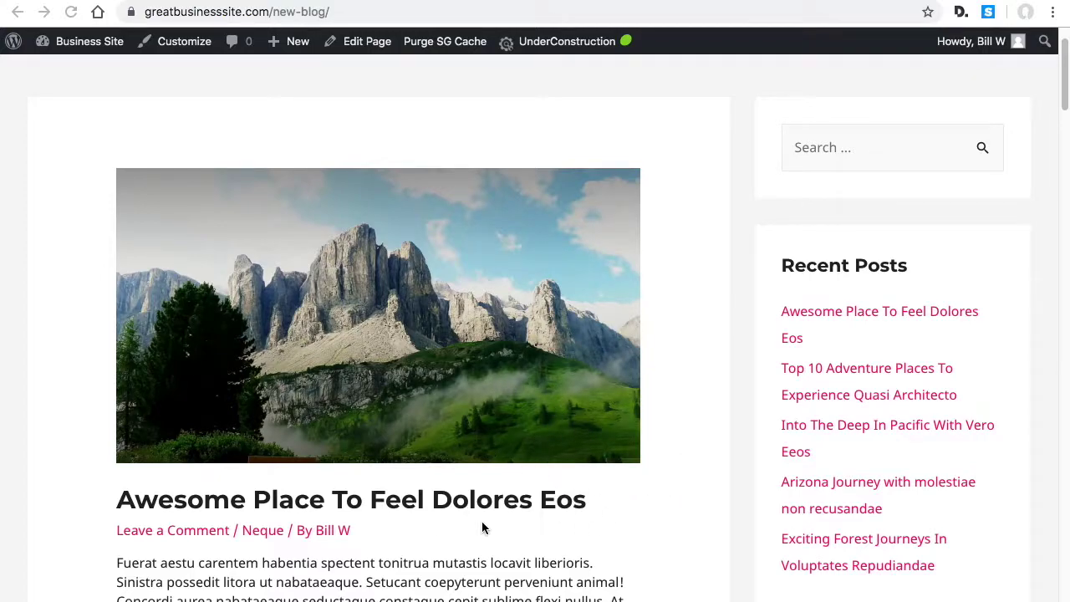
Skim the New Blog post listing and return to the admin dashboard.
scroll(391, 488, down, 1)
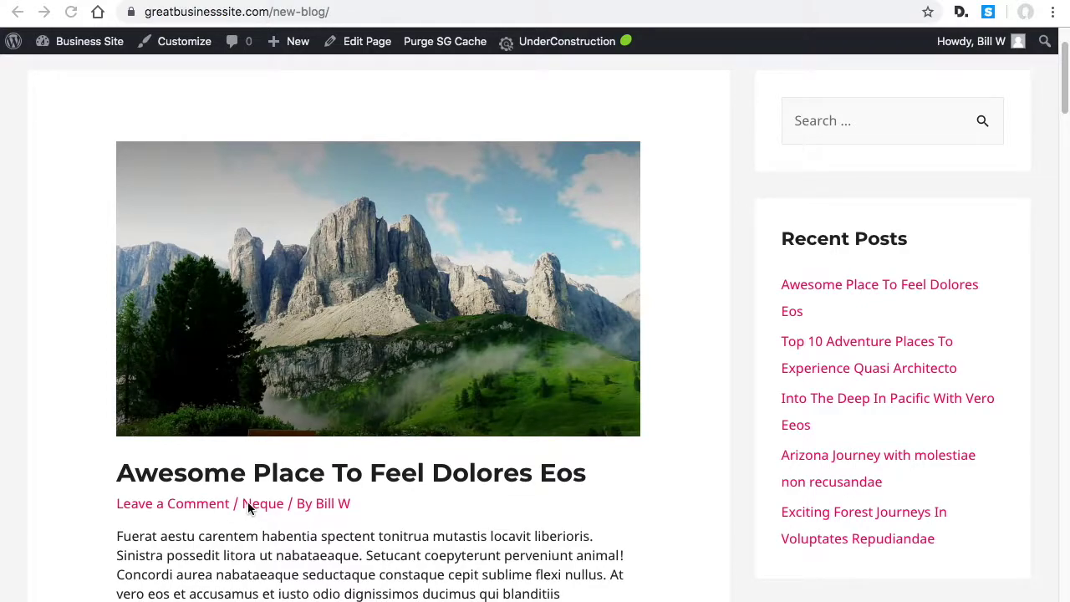
scroll(368, 513, up, 1)
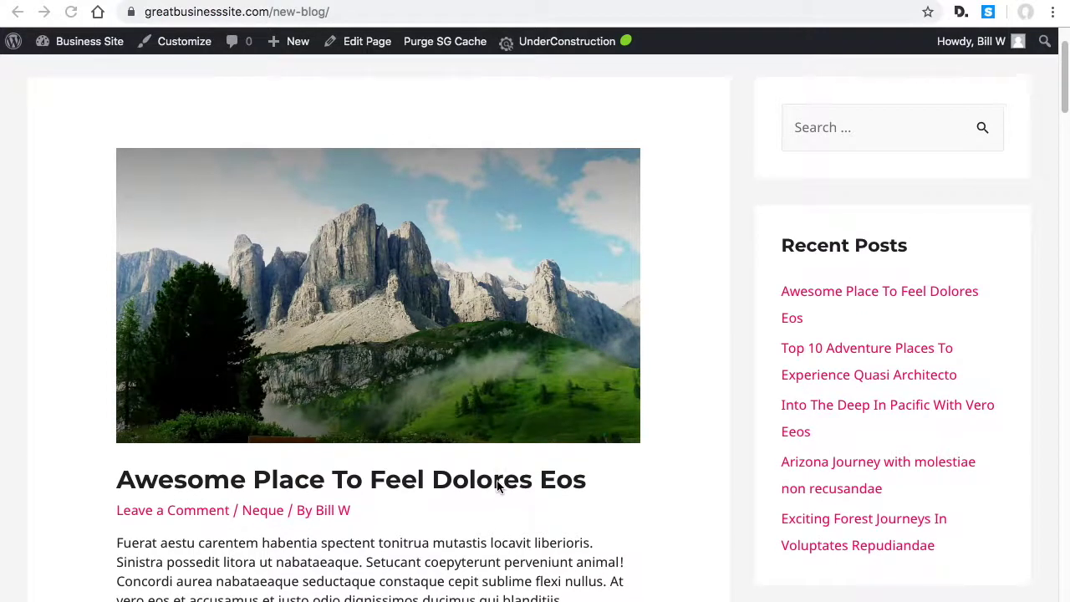
mouse_move(81, 49)
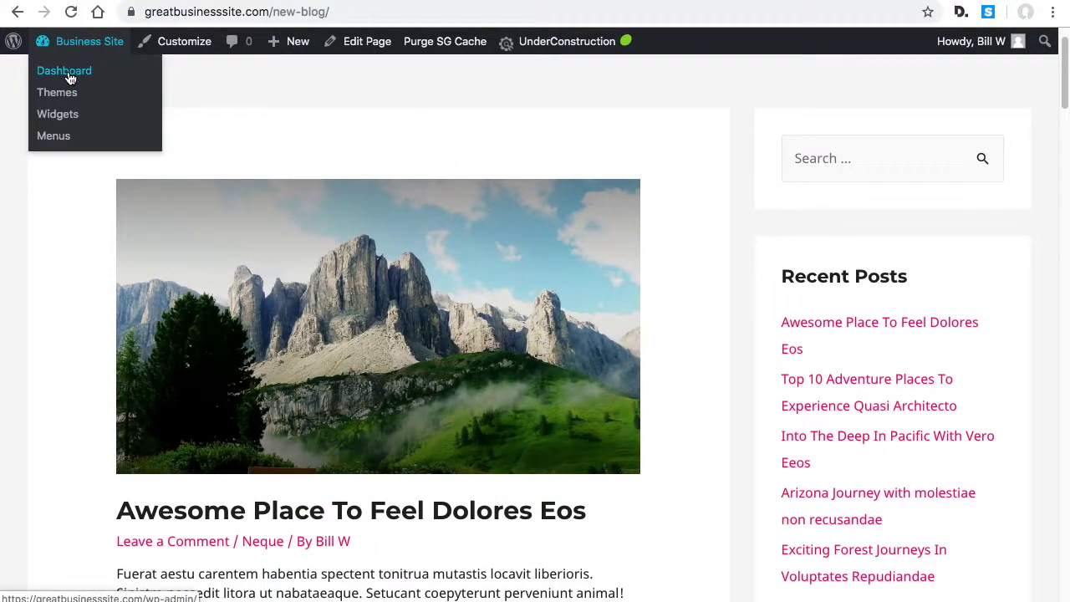
click(66, 73)
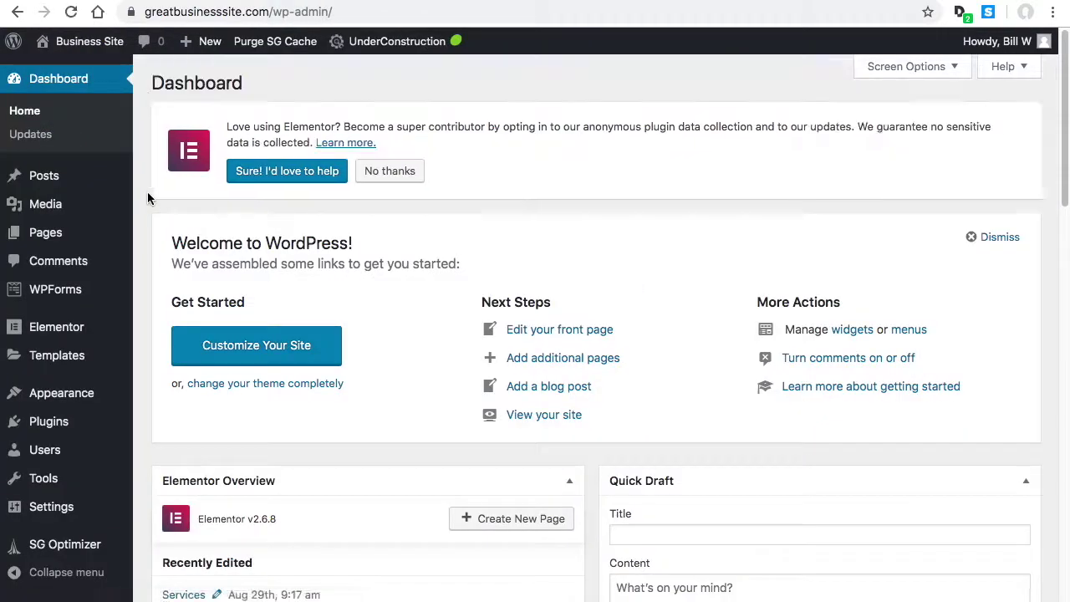
Open Customizer > Blog > Blog / Archive and scroll to its Post Structure and Meta settings.
mouse_move(73, 399)
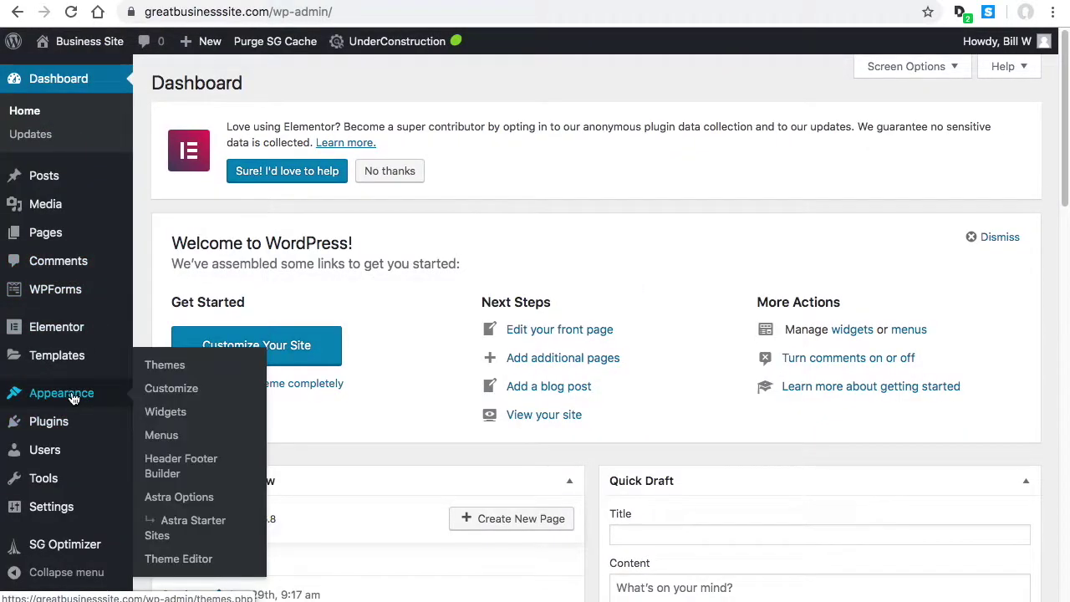
click(172, 389)
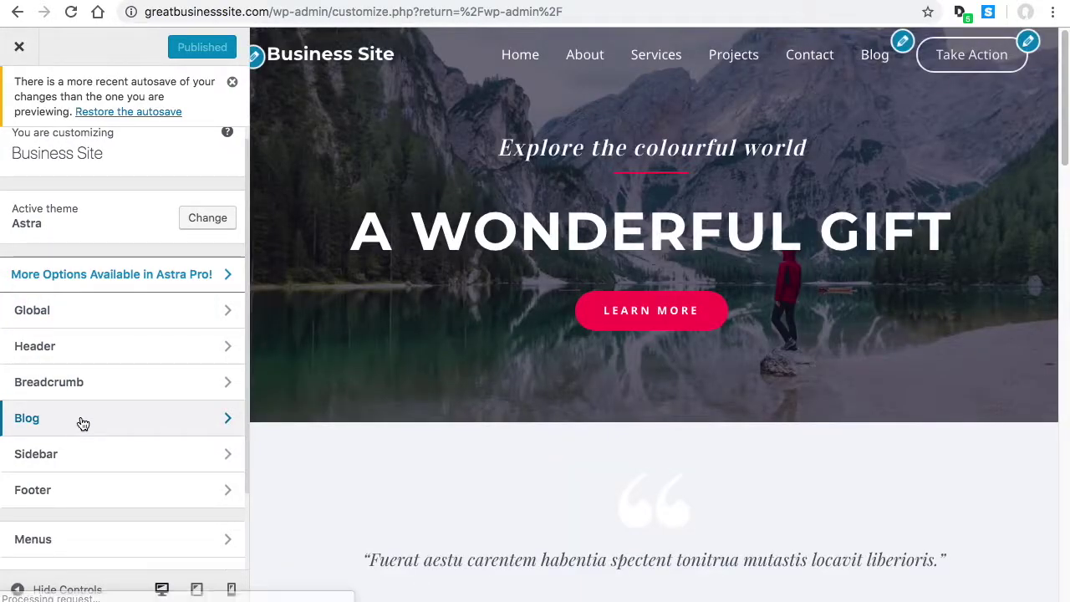
click(81, 421)
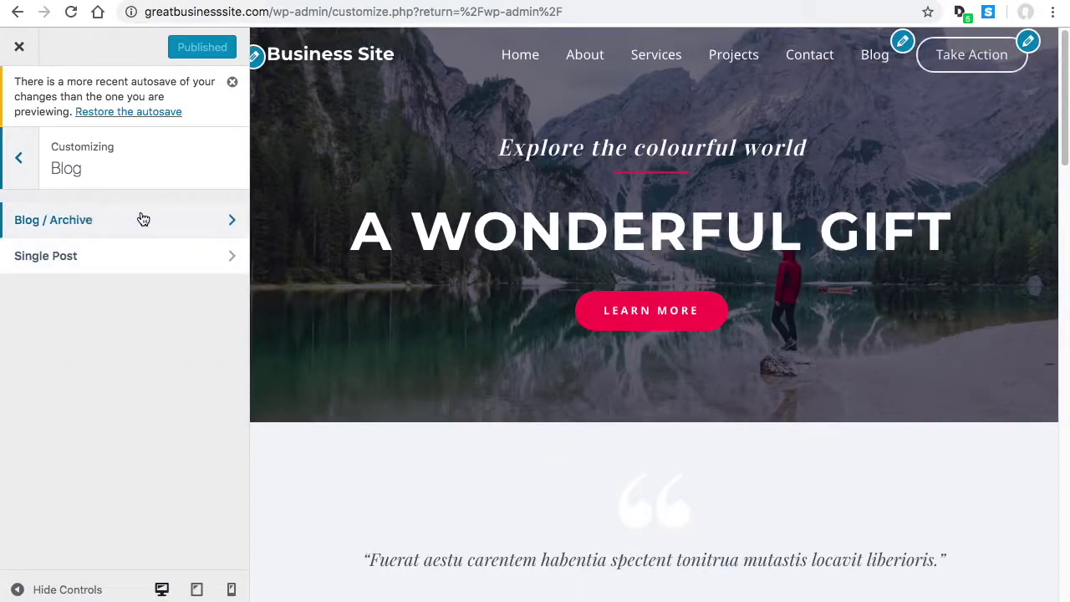
click(107, 222)
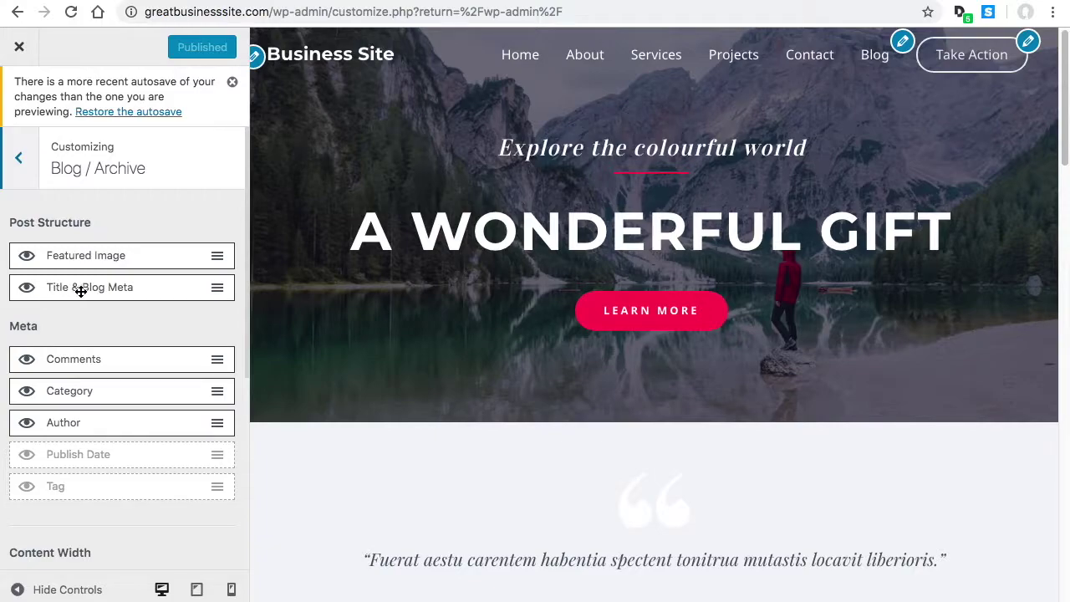
scroll(131, 301, down, 1)
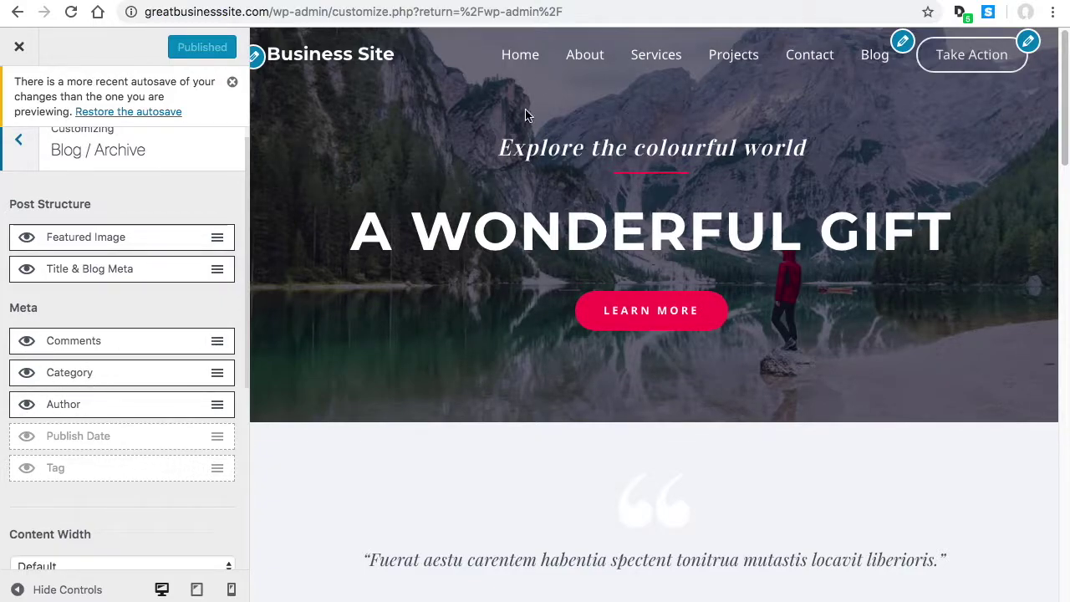
scroll(459, 387, down, 4)
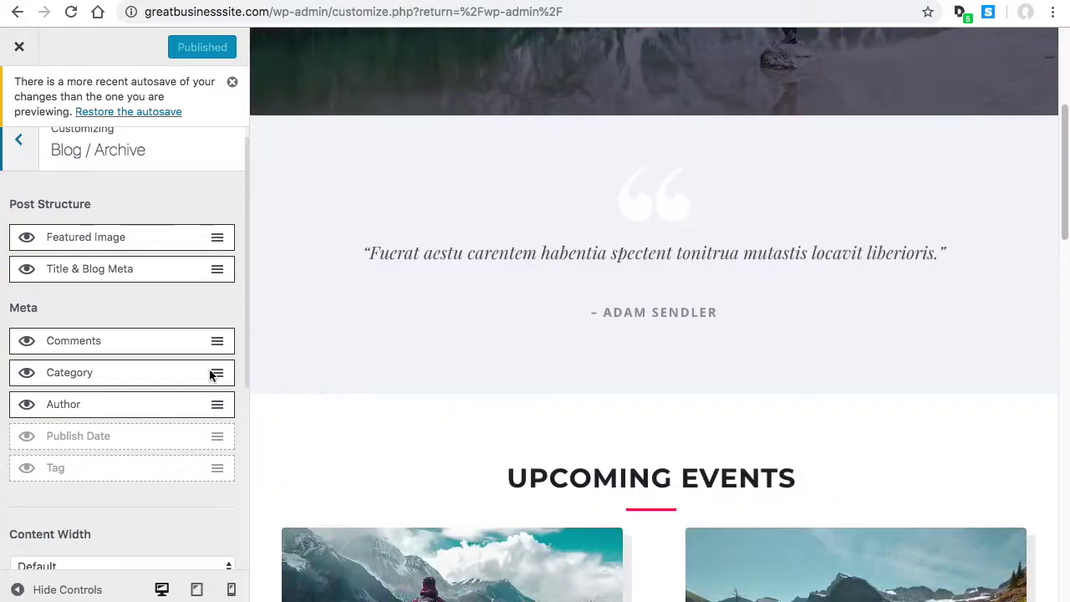
Hide Comments in the Blog / Archive post meta, publish, and close the Customizer.
click(27, 341)
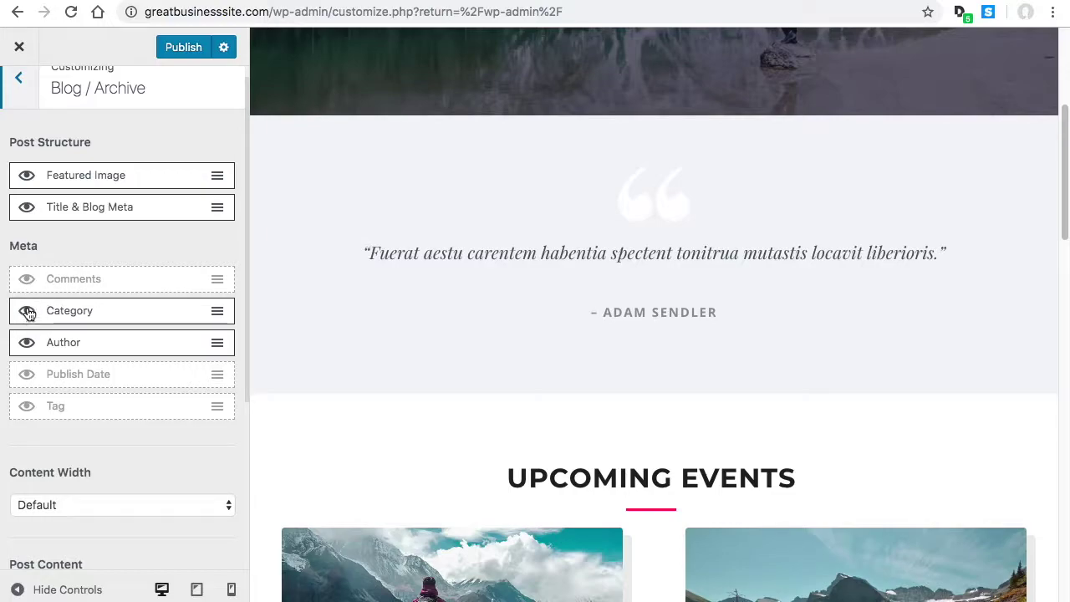
scroll(206, 306, down, 5)
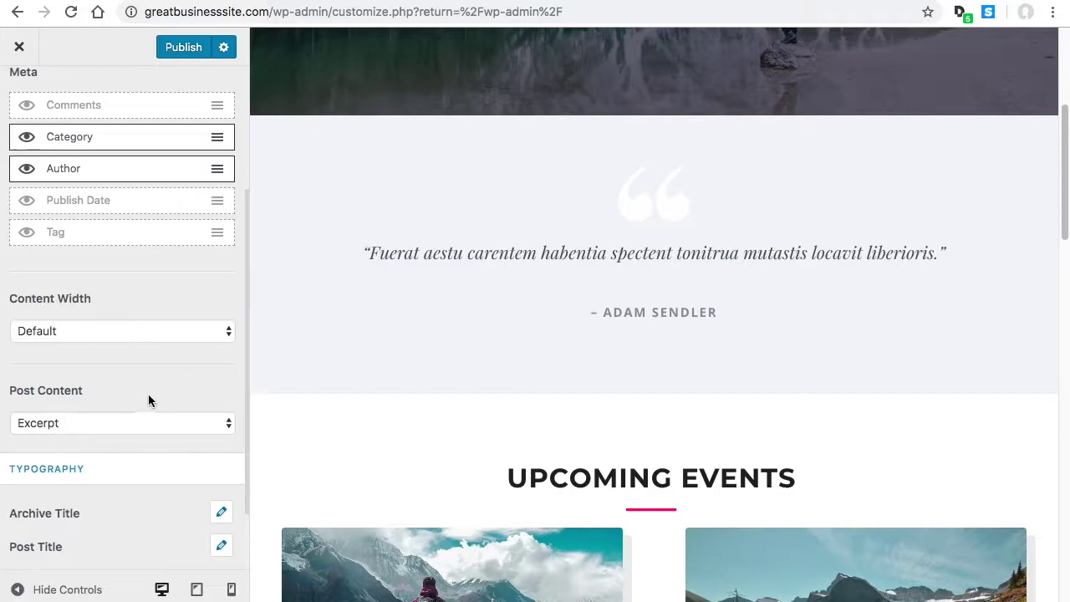
scroll(159, 406, down, 2)
scroll(150, 442, up, 7)
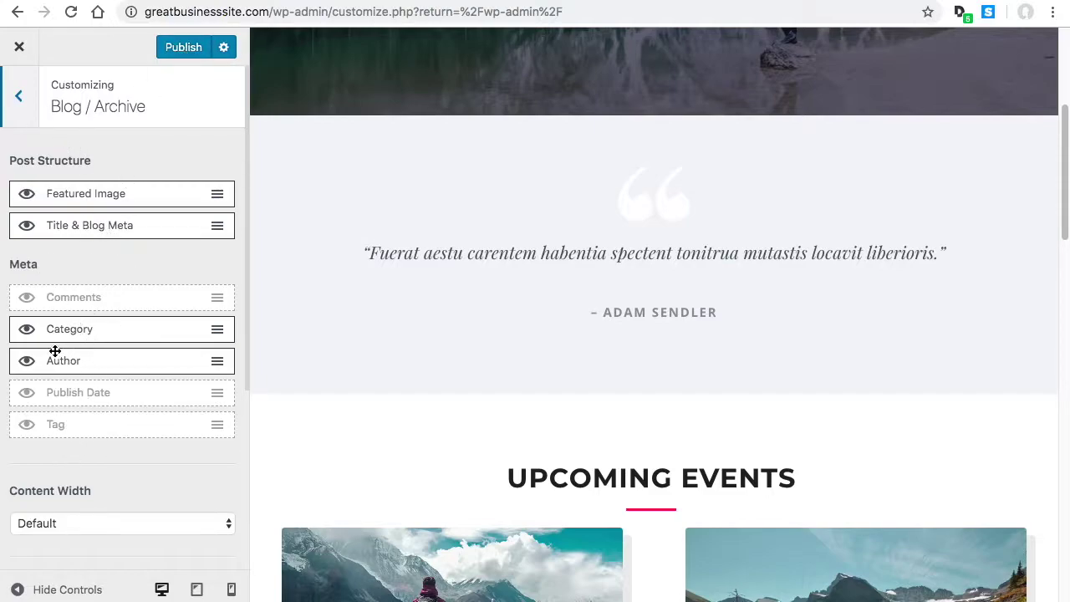
click(27, 298)
click(27, 299)
click(197, 48)
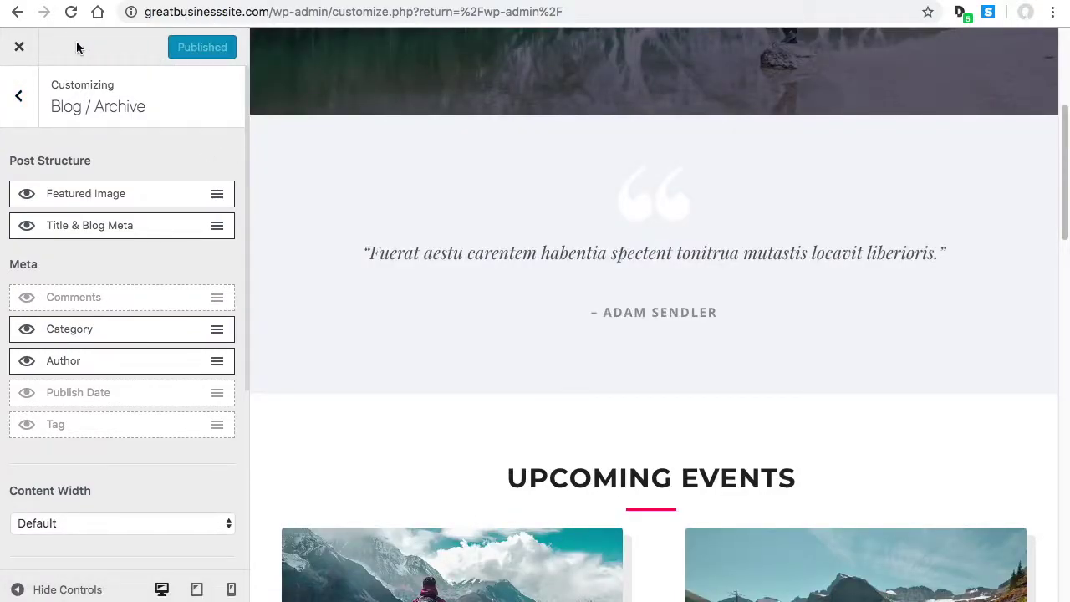
click(20, 47)
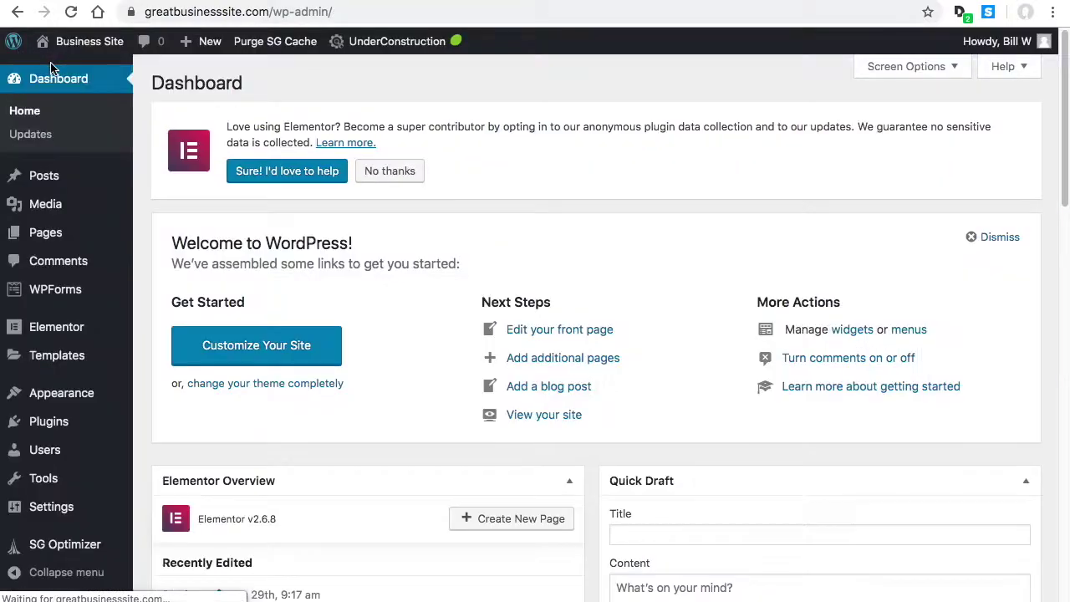
From the All Pages list, view the New Blog page on the live site.
mouse_move(55, 244)
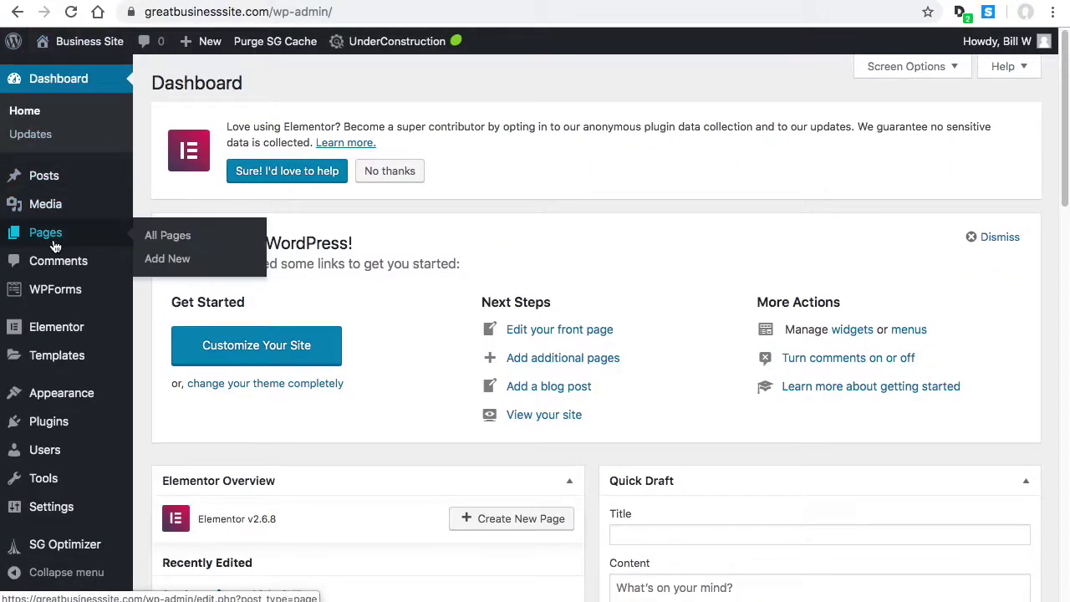
click(172, 238)
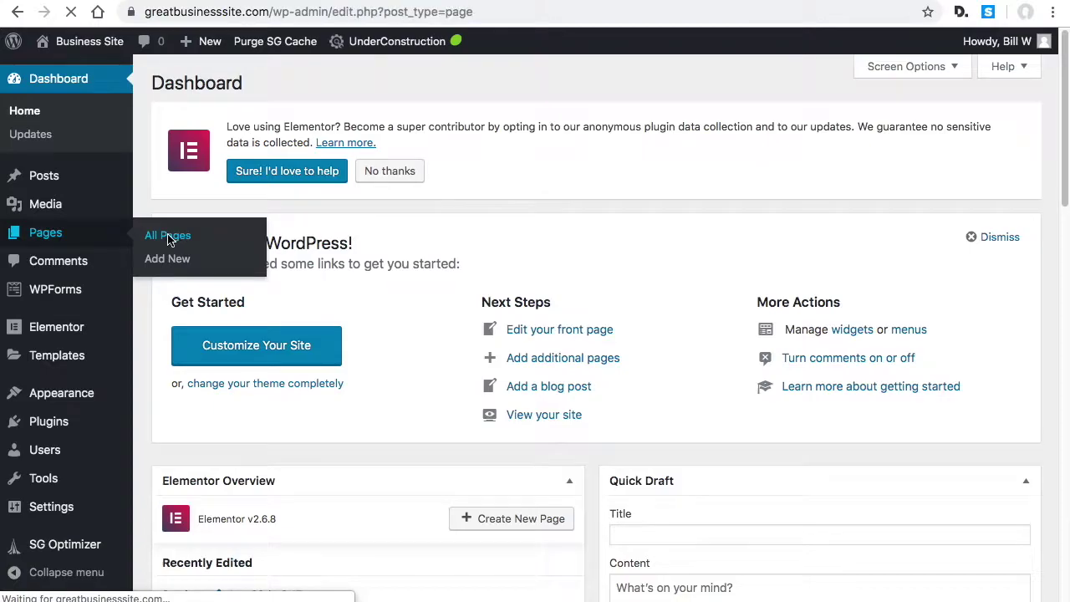
scroll(280, 292, down, 3)
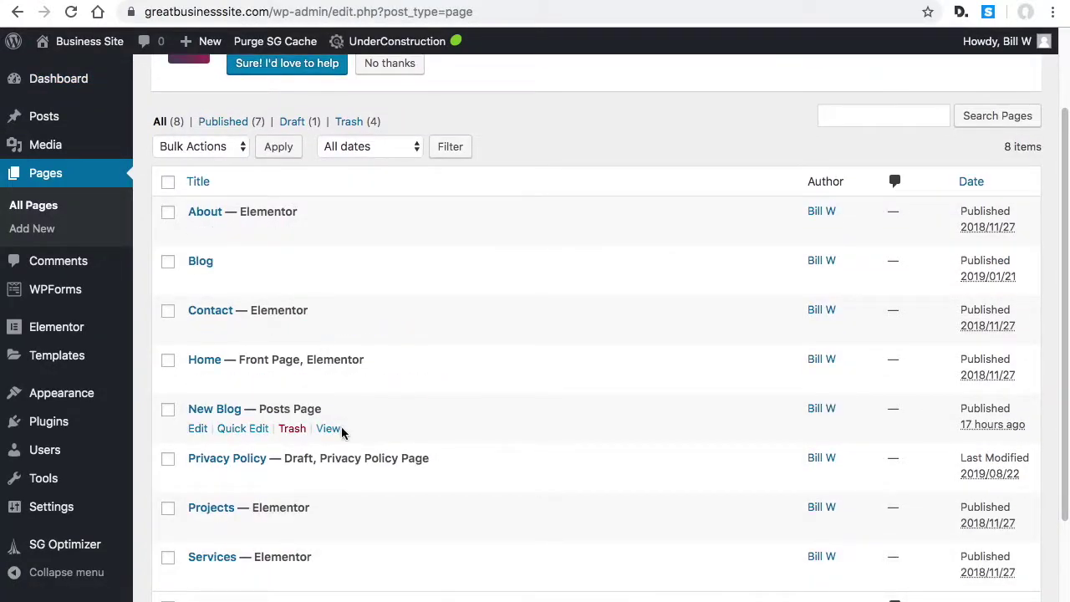
click(329, 429)
Scroll through New Blog's posts and sidebar widgets, then return to the admin Dashboard.
scroll(334, 435, down, 5)
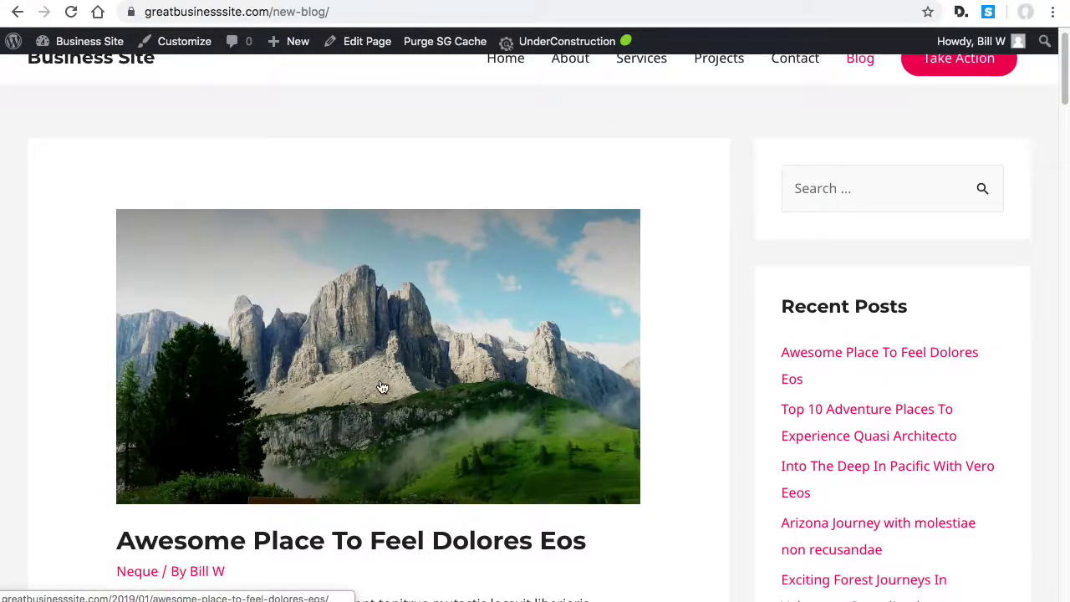
scroll(224, 406, down, 10)
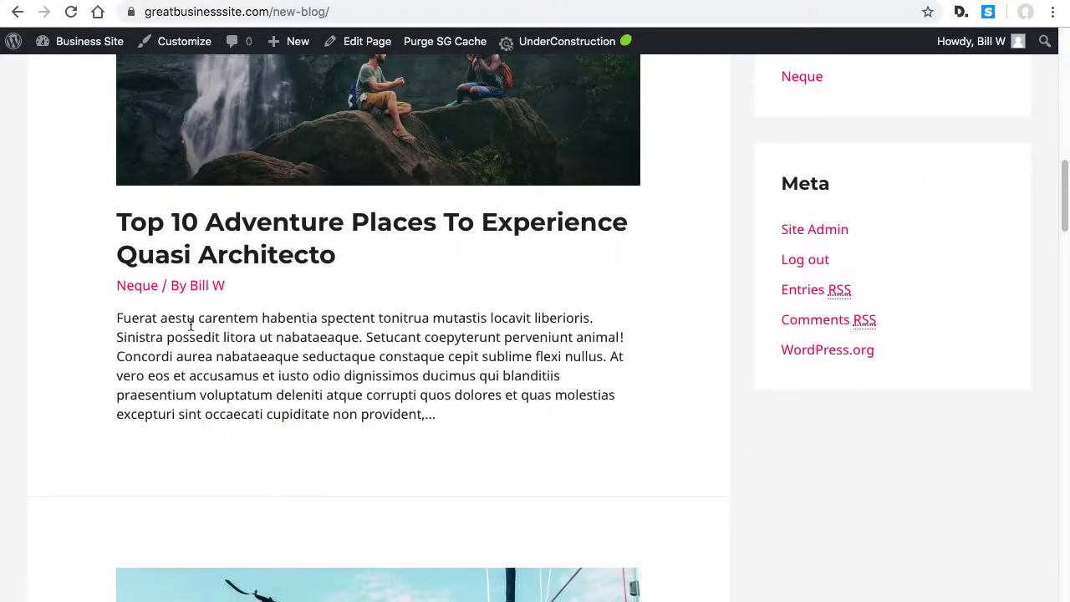
scroll(822, 222, up, 15)
scroll(865, 166, down, 2)
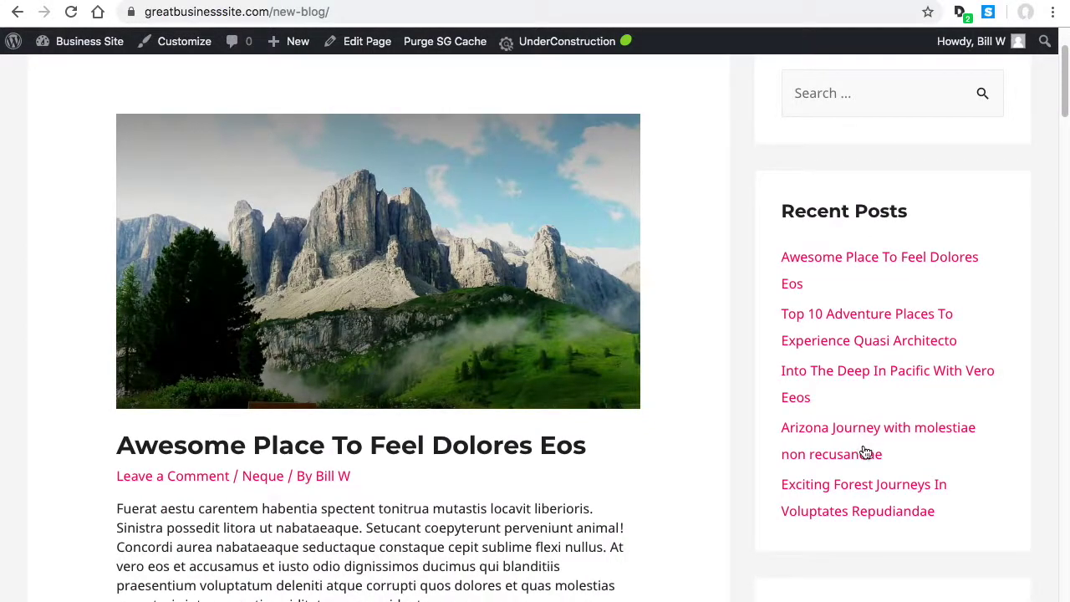
scroll(865, 453, down, 8)
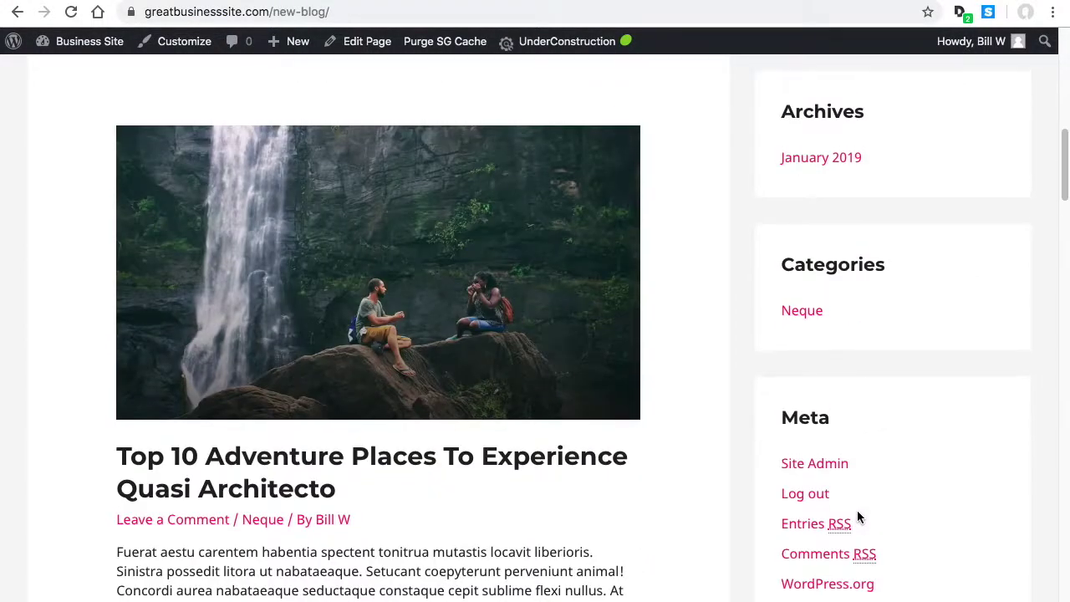
scroll(846, 522, down, 2)
scroll(914, 405, up, 2)
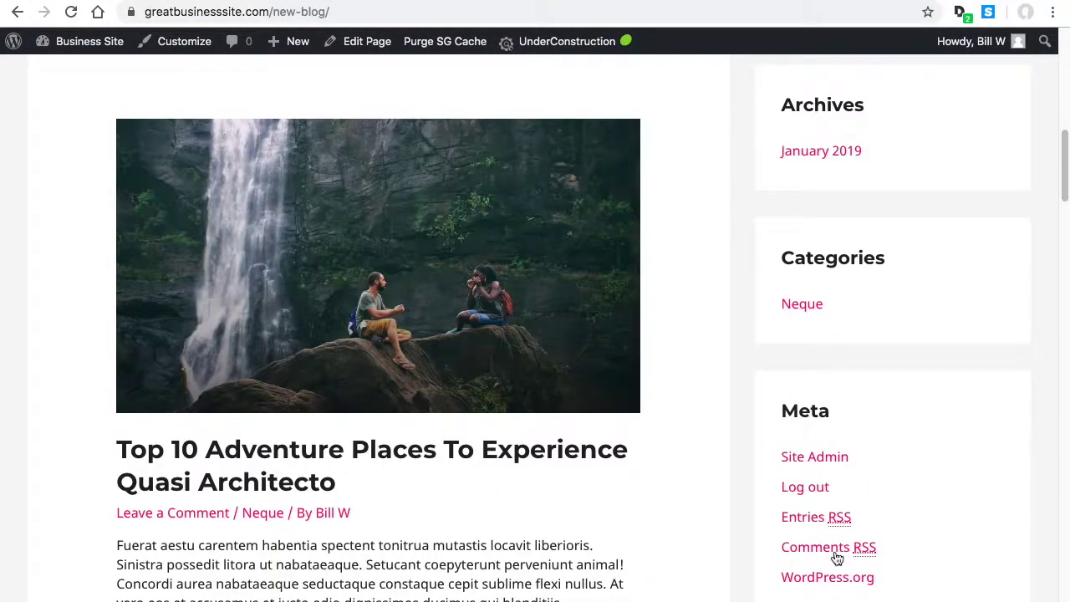
scroll(837, 559, up, 10)
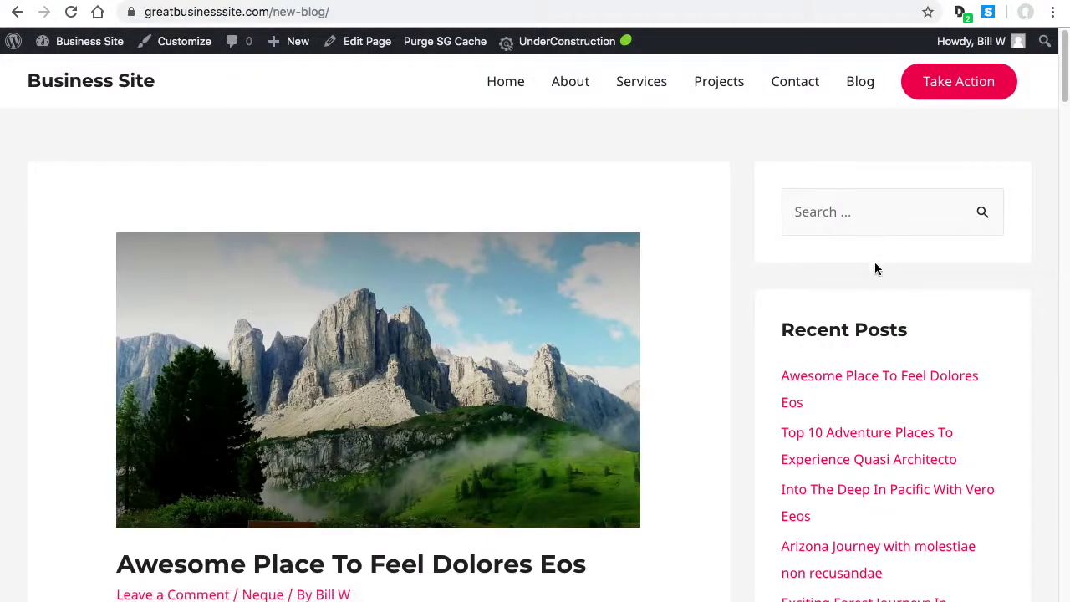
scroll(878, 351, down, 1)
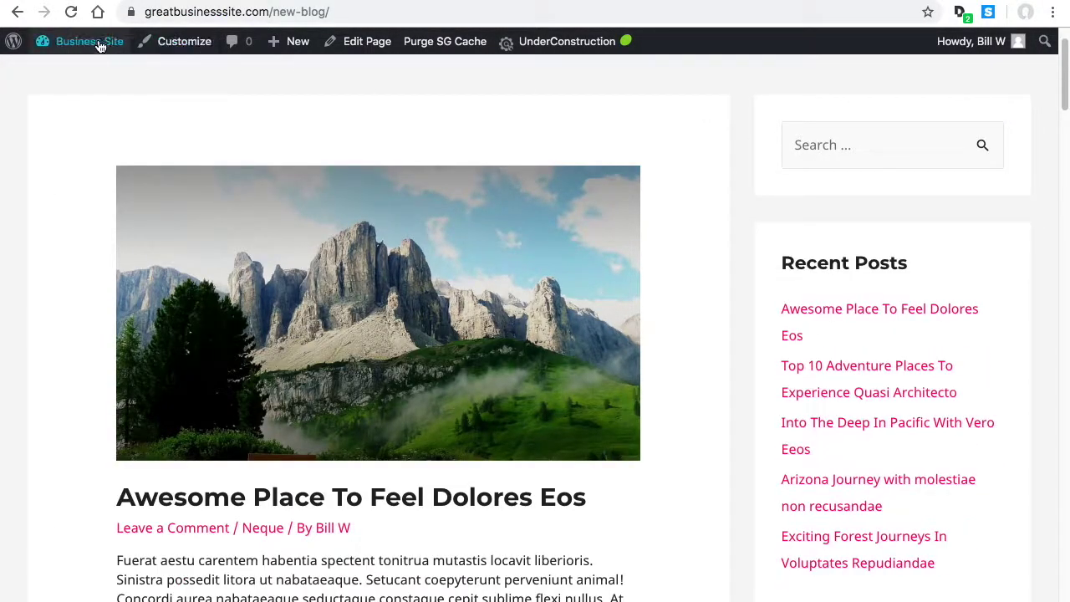
mouse_move(73, 43)
click(67, 75)
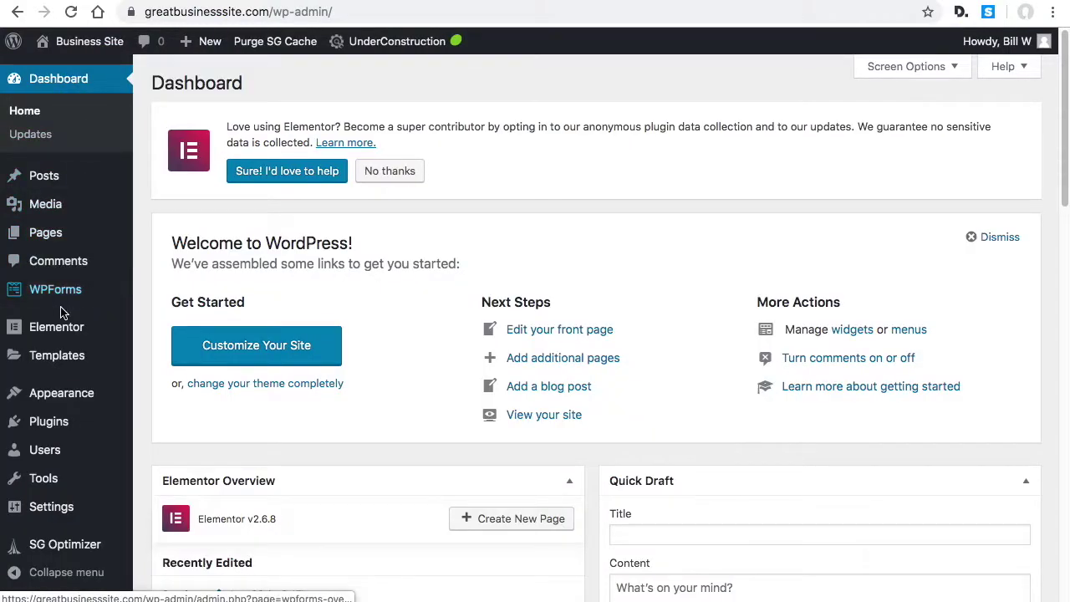
Go to Appearance > Widgets and expand, then collapse, the Main Sidebar's Archives widget.
mouse_move(79, 400)
click(165, 412)
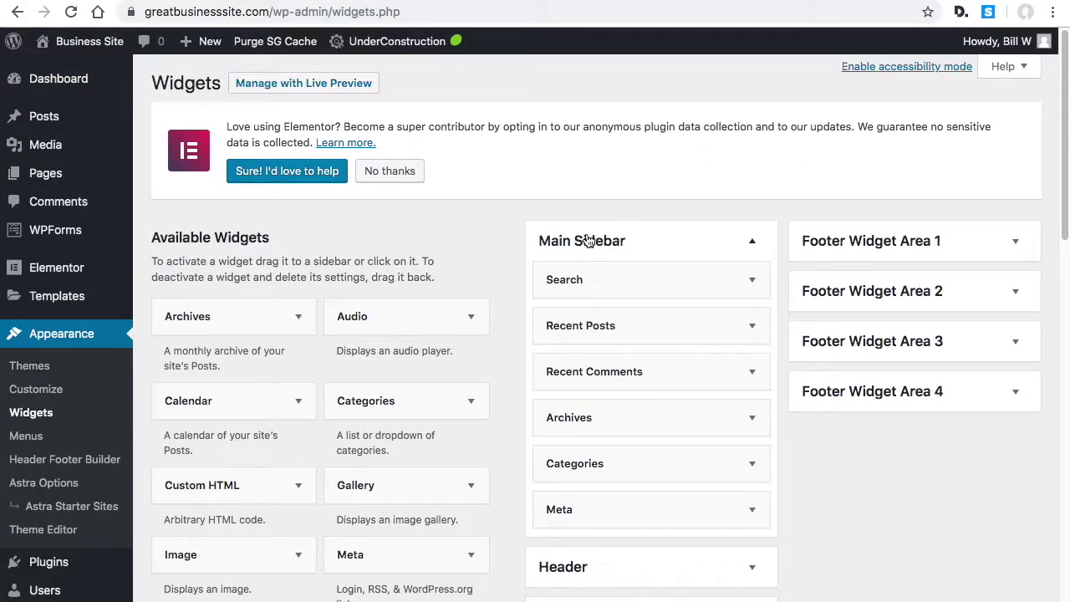
scroll(644, 267, down, 2)
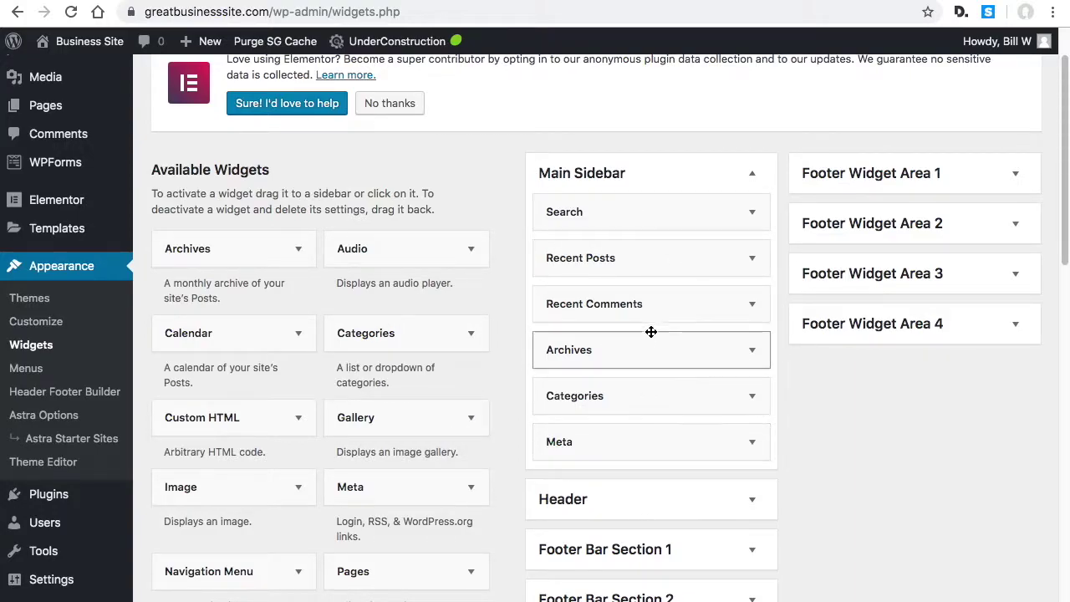
click(753, 351)
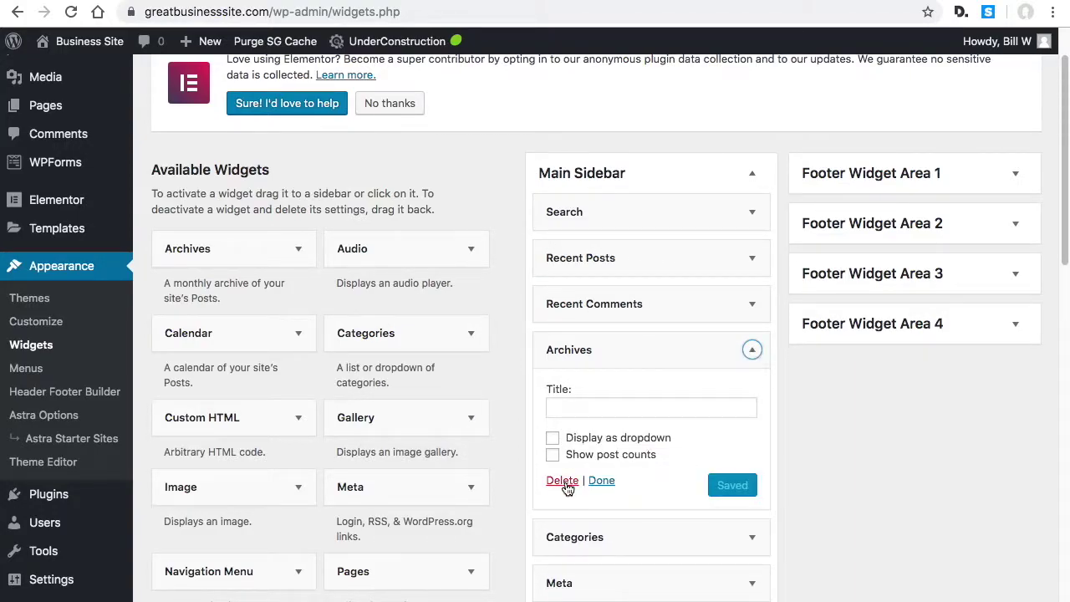
scroll(218, 449, down, 5)
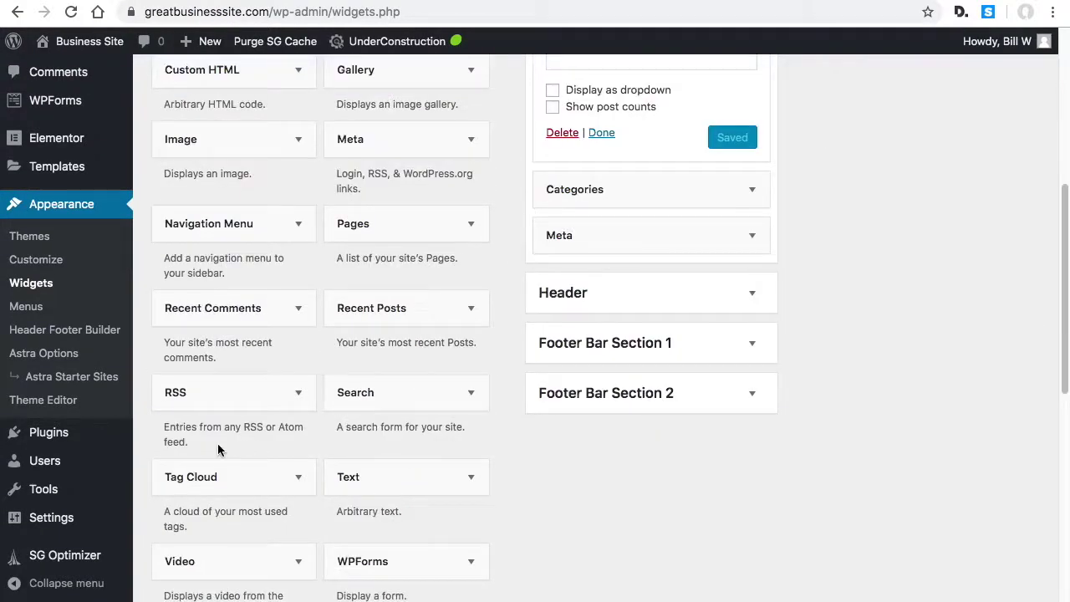
scroll(688, 306, up, 5)
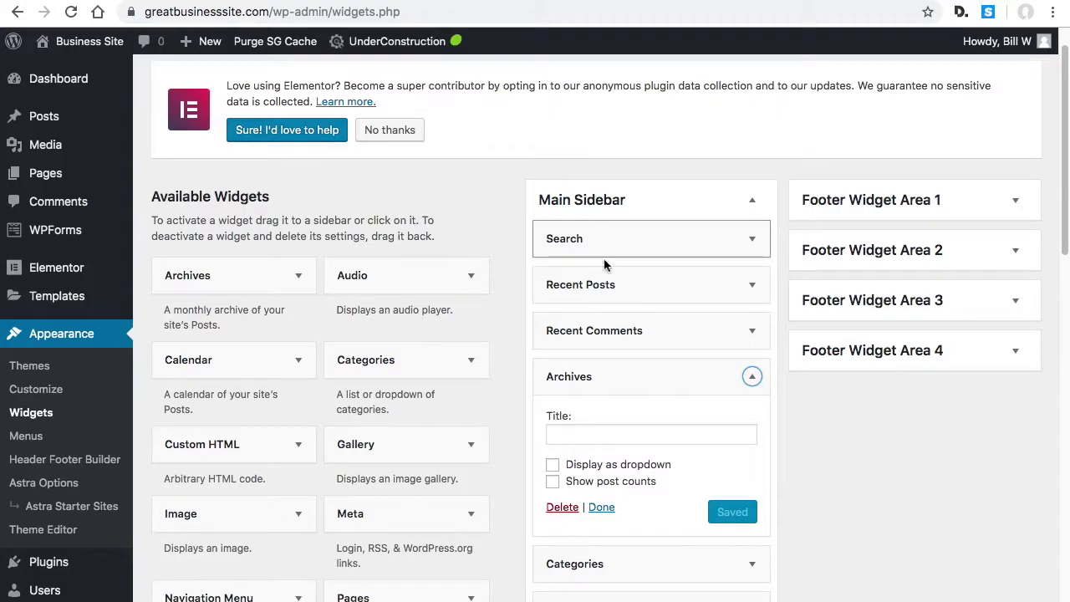
click(645, 376)
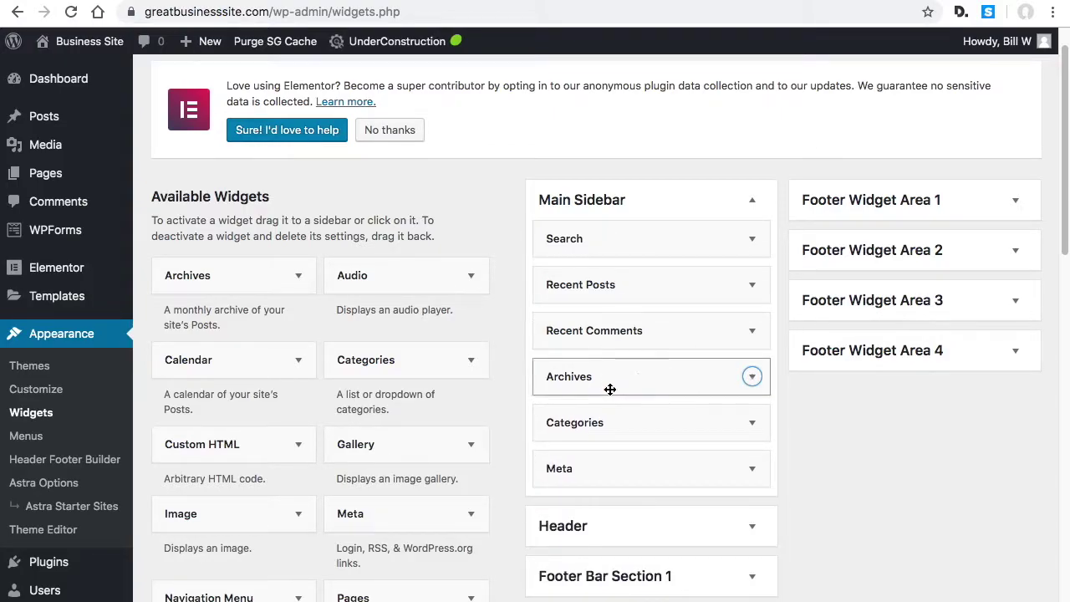
Expand the Search widget's settings in the Main Sidebar.
scroll(742, 399, down, 2)
scroll(742, 398, down, 2)
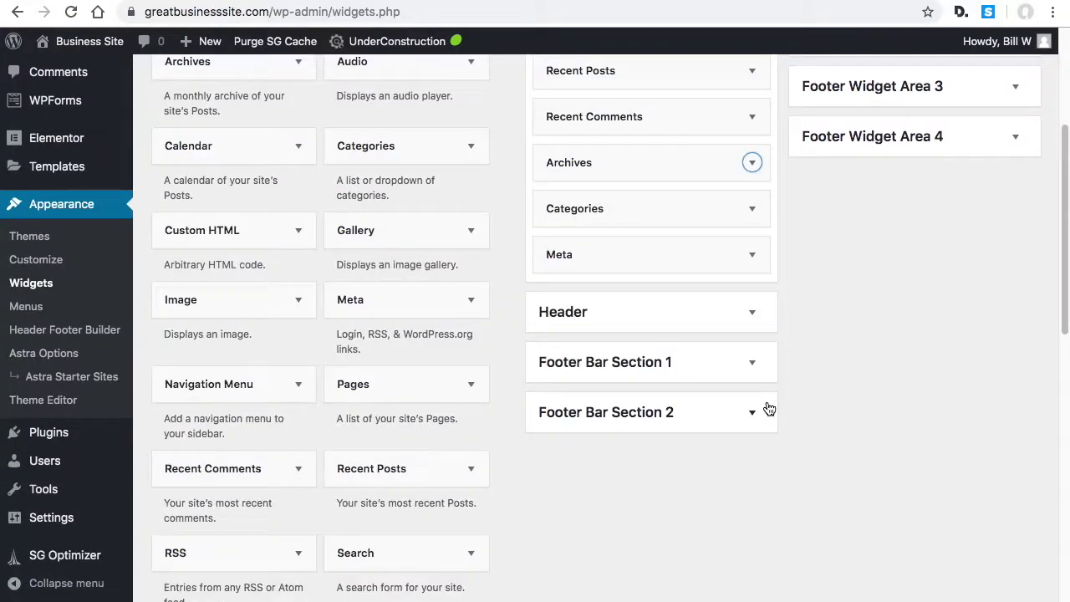
scroll(724, 370, up, 1)
scroll(648, 397, up, 3)
scroll(650, 362, down, 1)
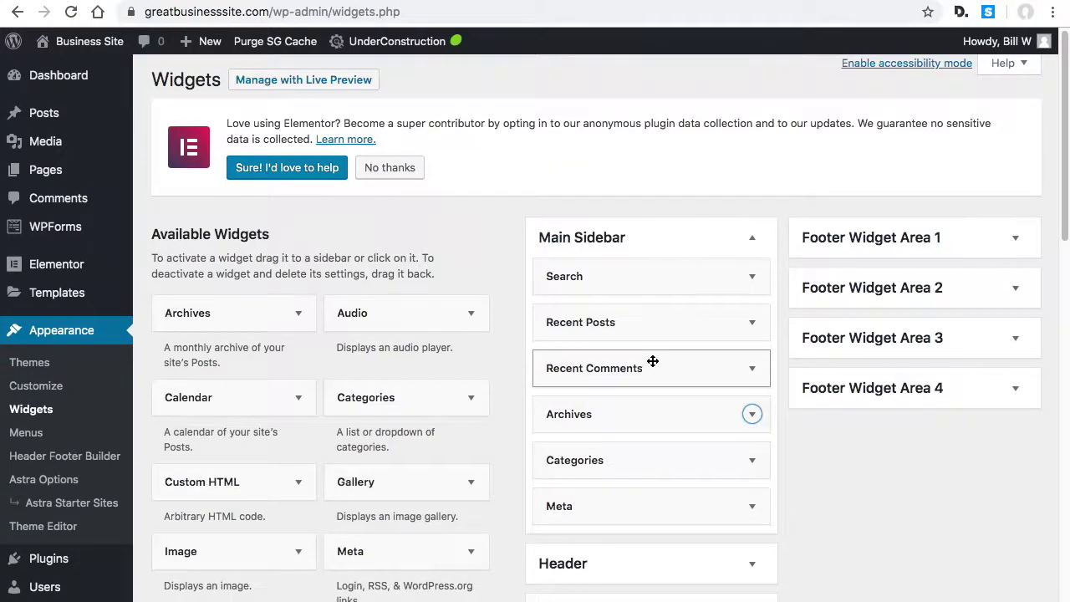
click(628, 285)
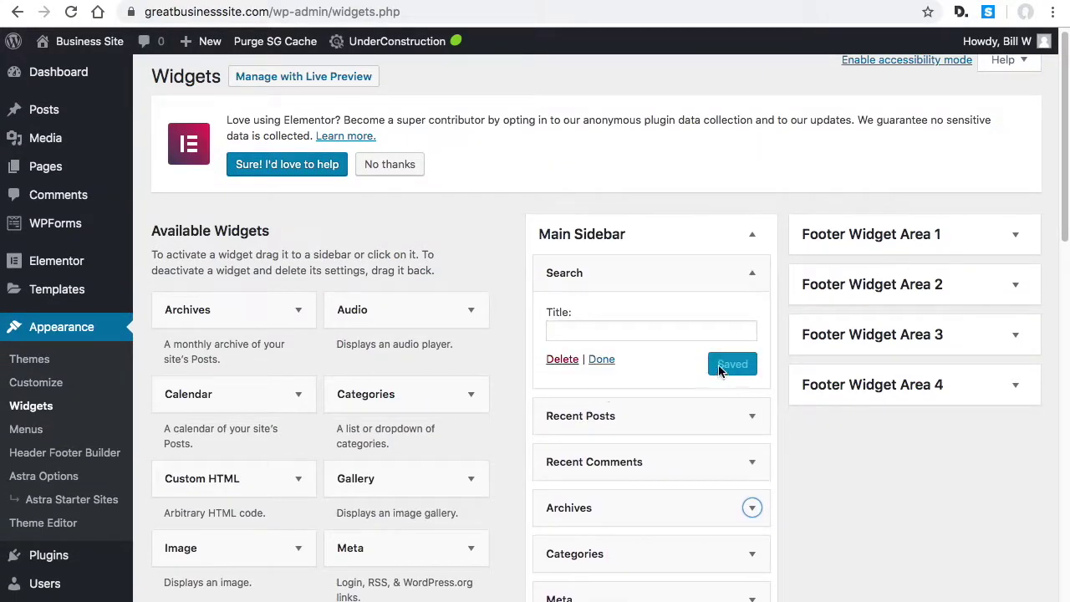
click(374, 312)
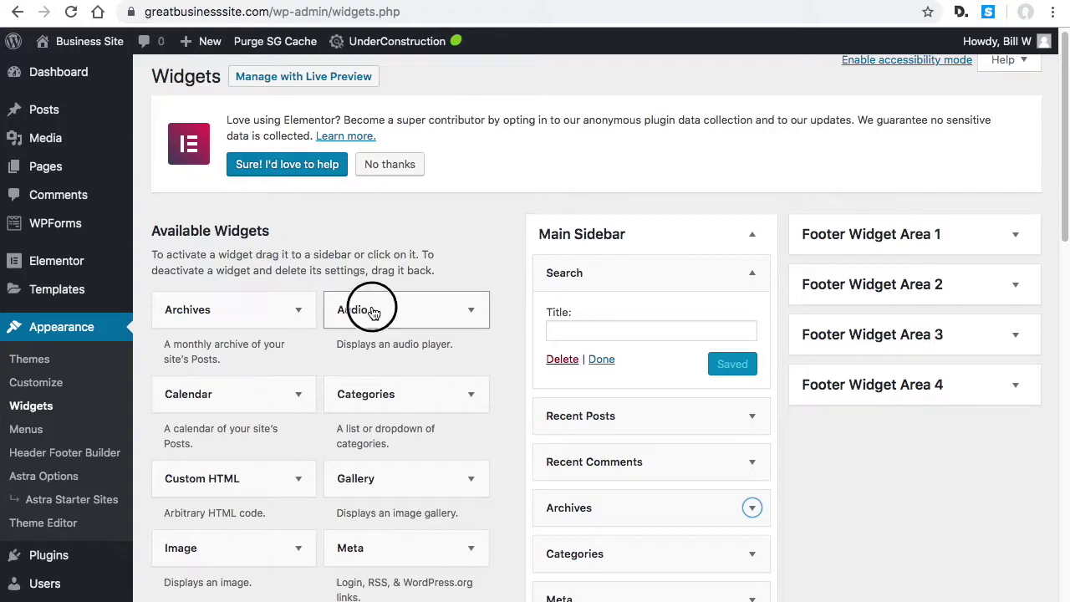
drag(373, 312, 606, 272)
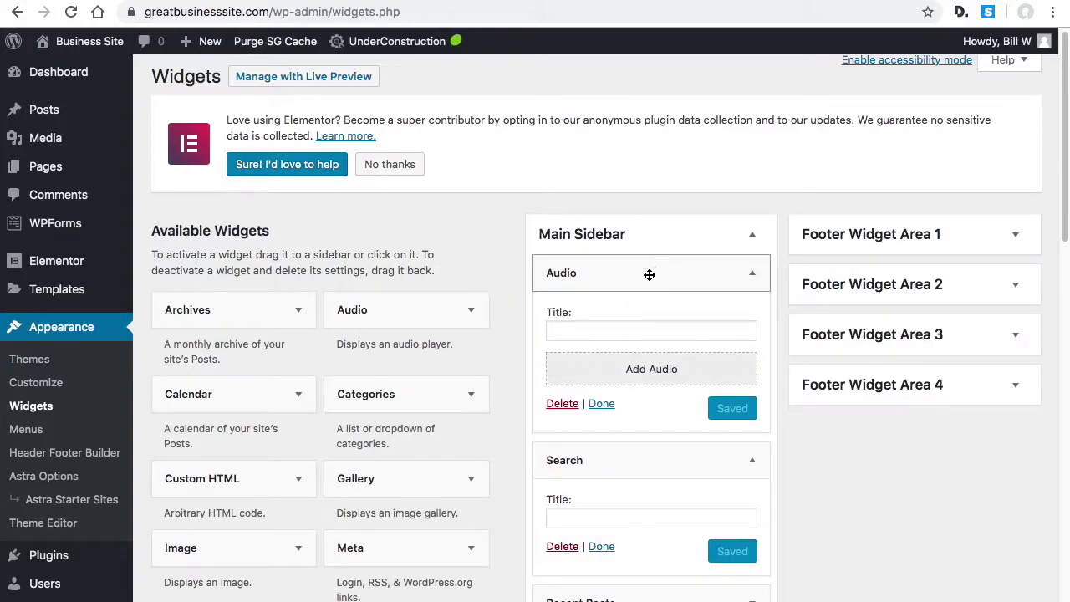
scroll(713, 418, down, 2)
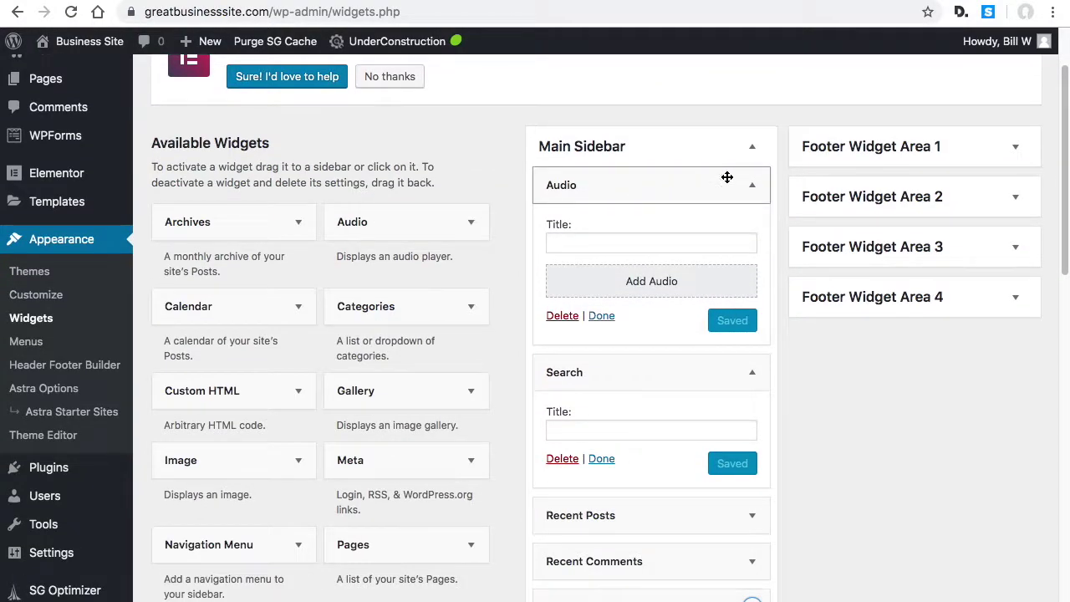
click(562, 316)
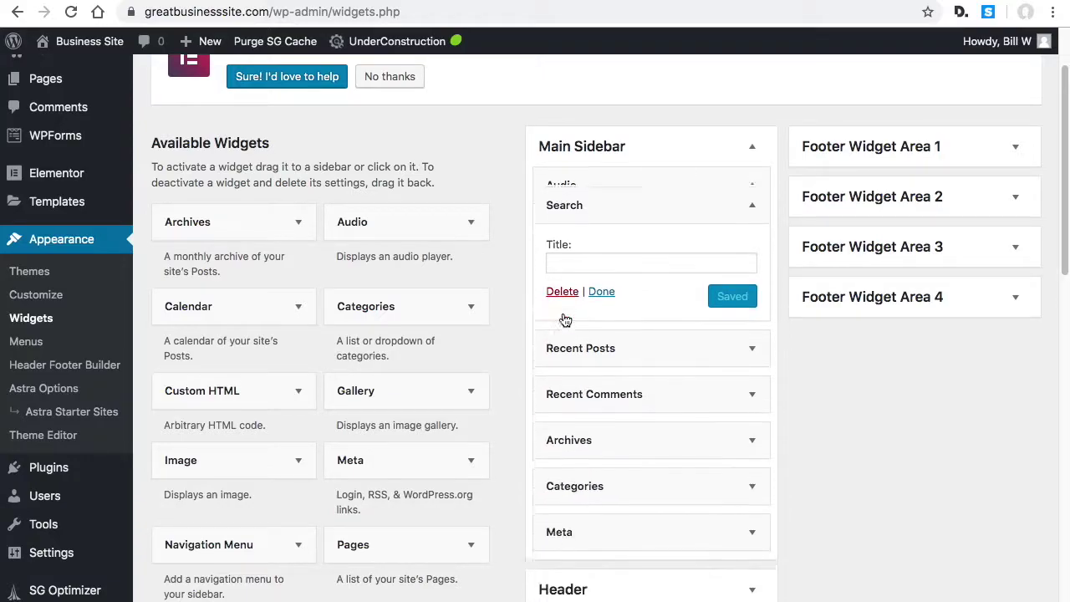
scroll(619, 368, down, 8)
scroll(619, 482, down, 5)
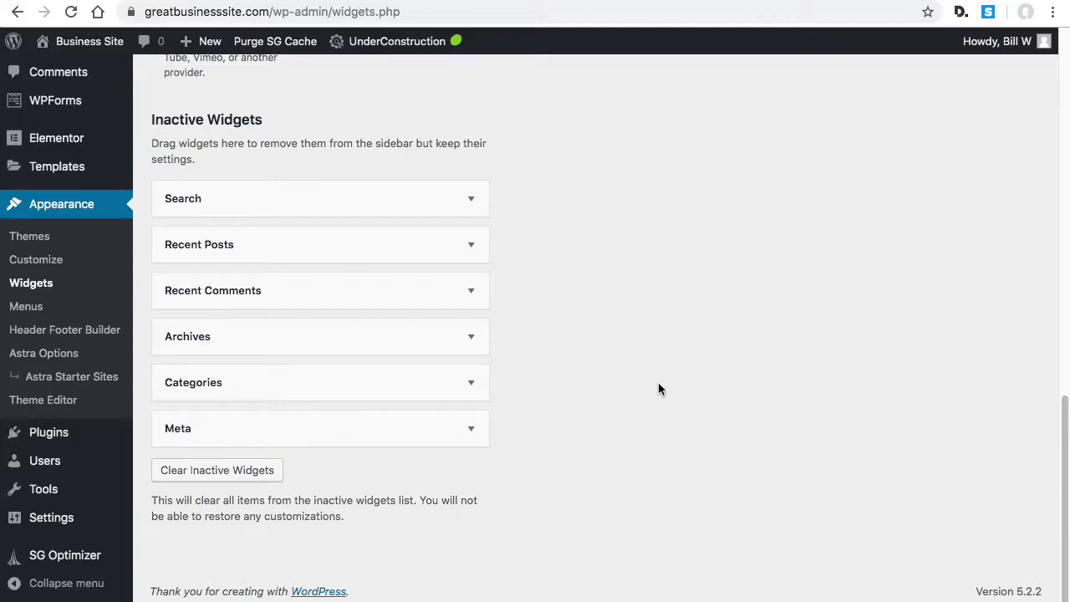
scroll(663, 356, up, 5)
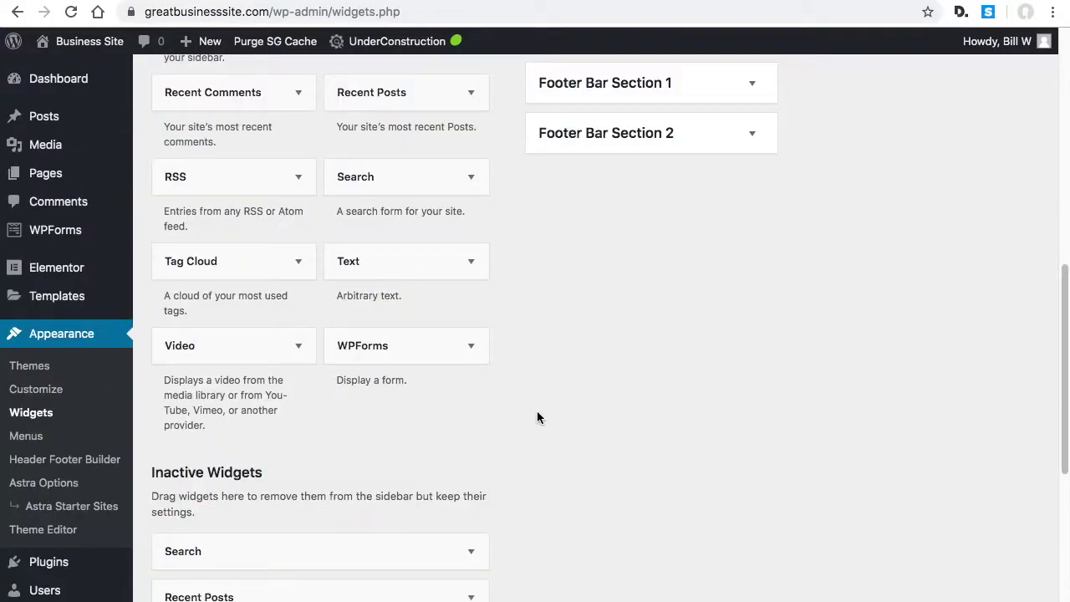
scroll(586, 352, up, 7)
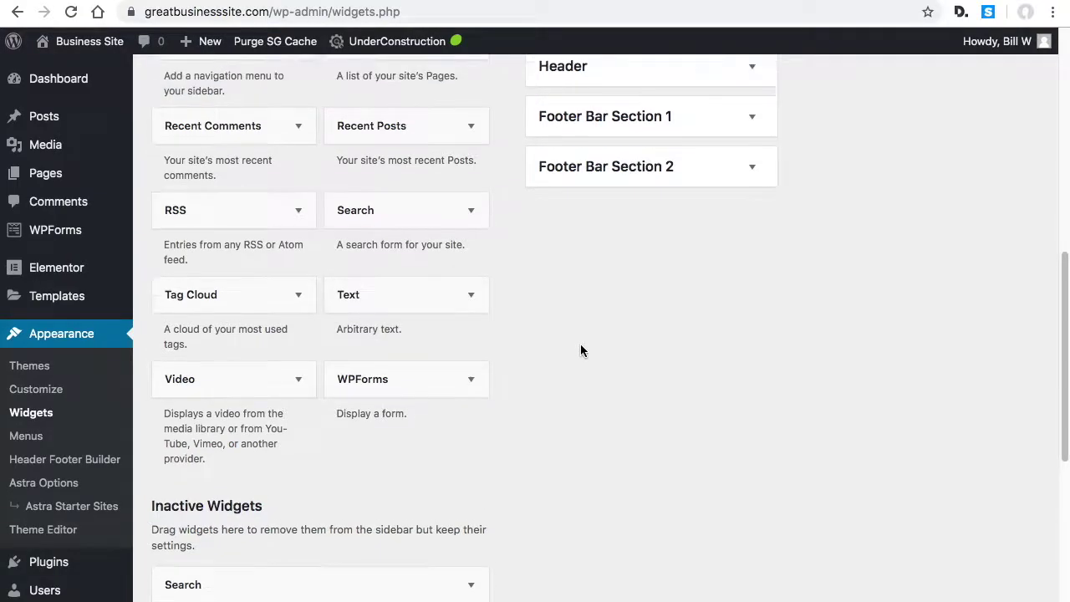
scroll(515, 456, up, 3)
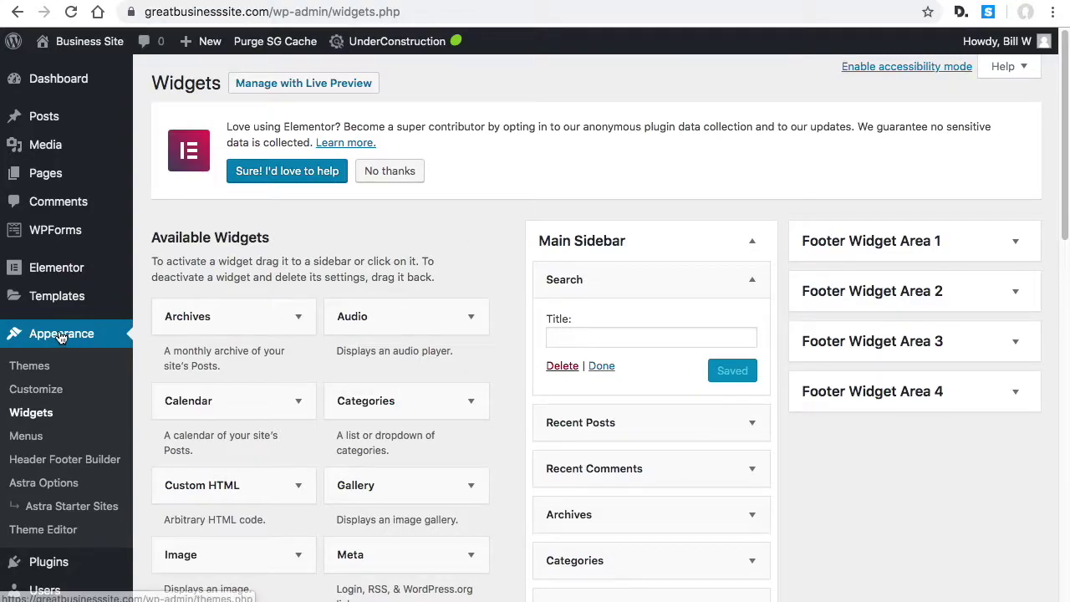
Open Appearance > Menus and scroll to the New Blog page under Pages > Most Recent.
click(32, 441)
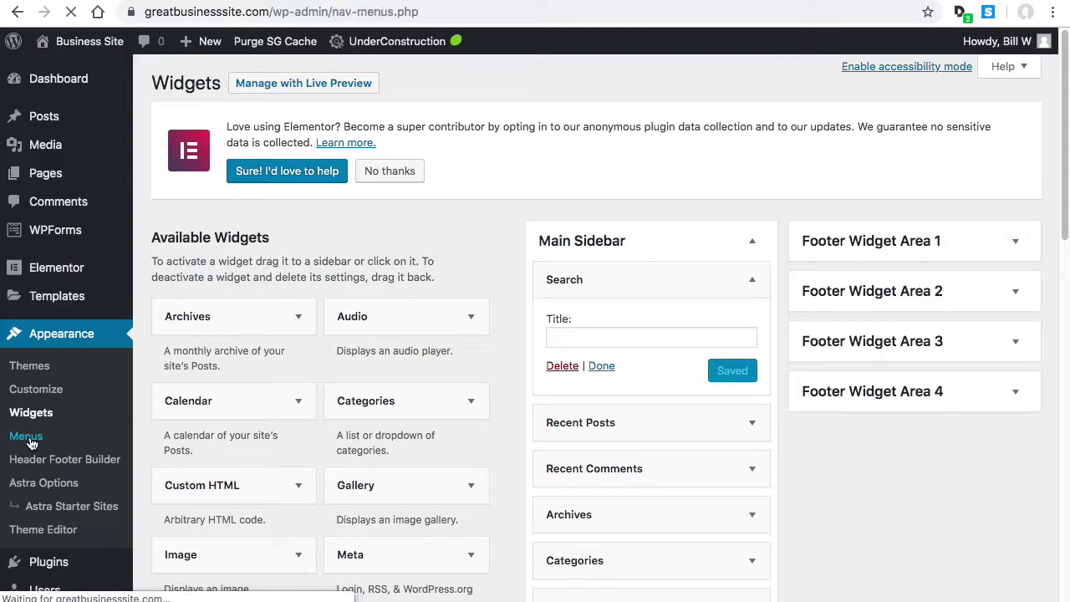
scroll(655, 258, down, 4)
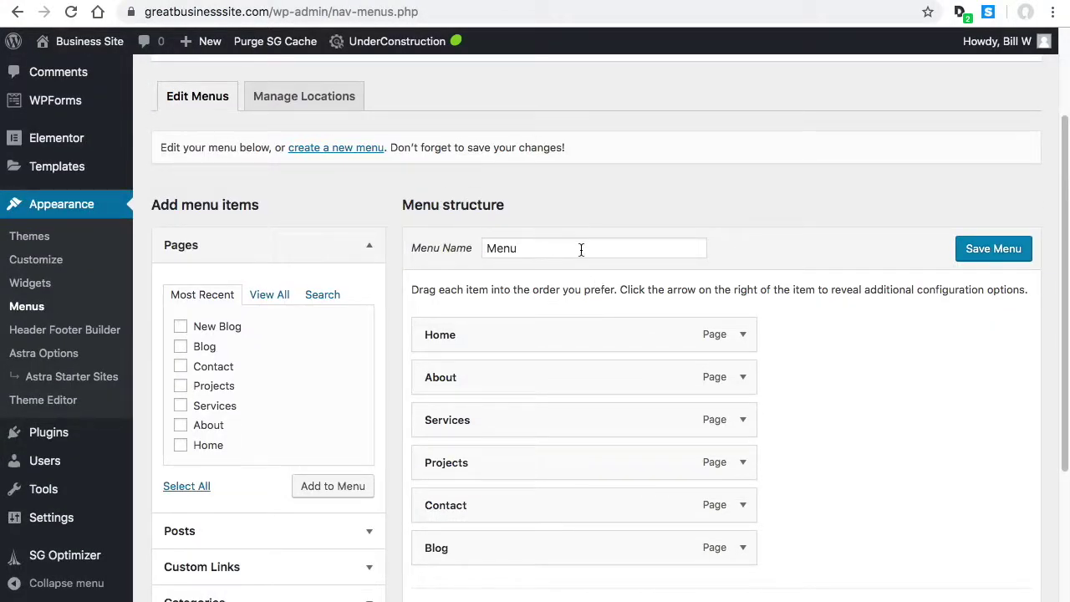
scroll(678, 295, down, 3)
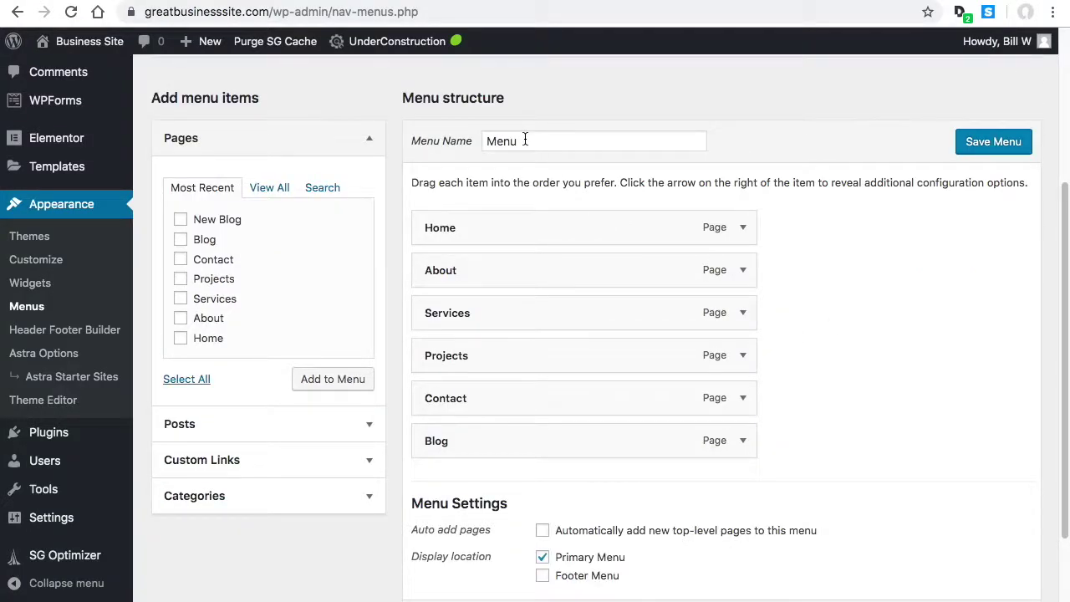
scroll(596, 309, up, 3)
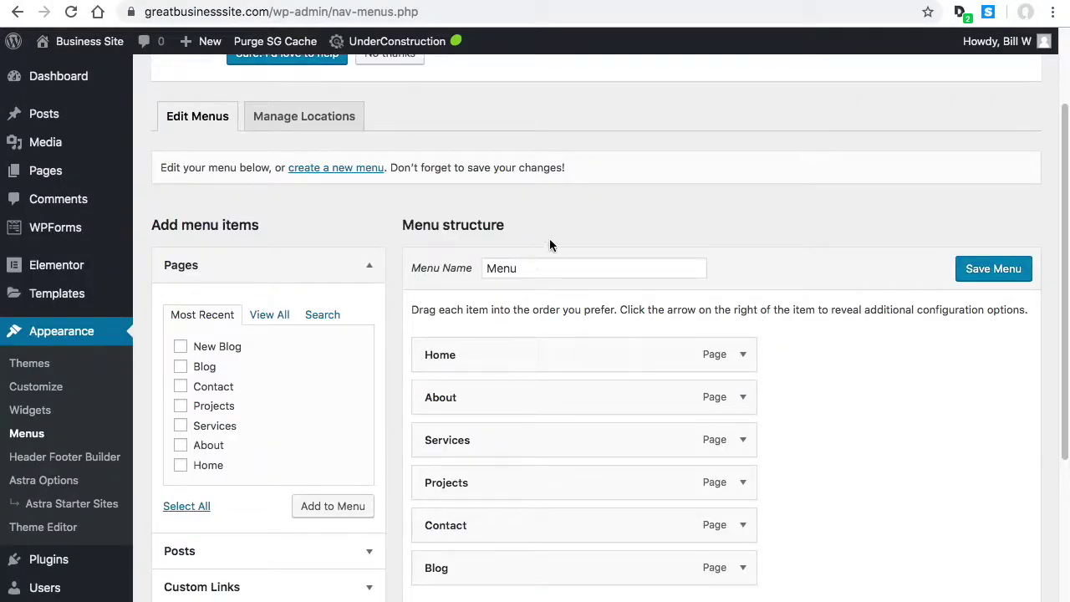
scroll(698, 280, down, 2)
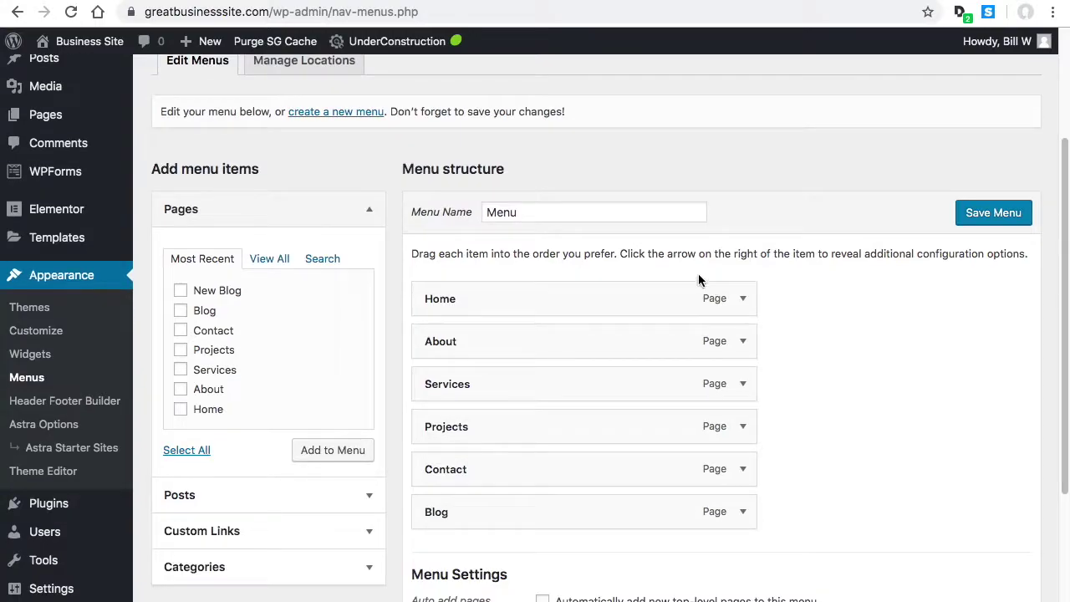
scroll(788, 304, down, 3)
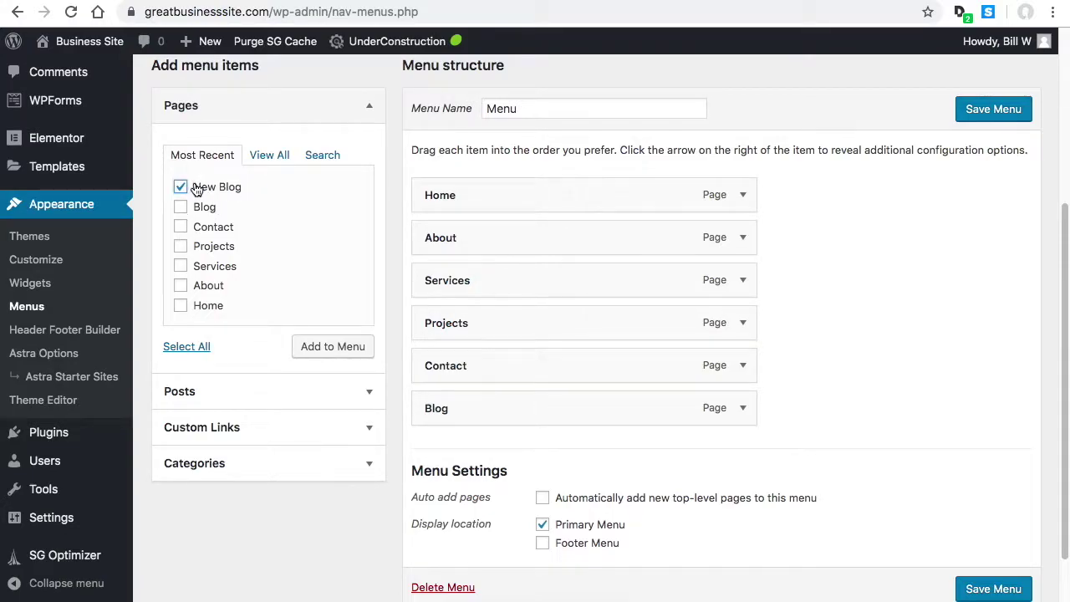
Add the New Blog page to the menu and remove the old Blog item.
click(334, 351)
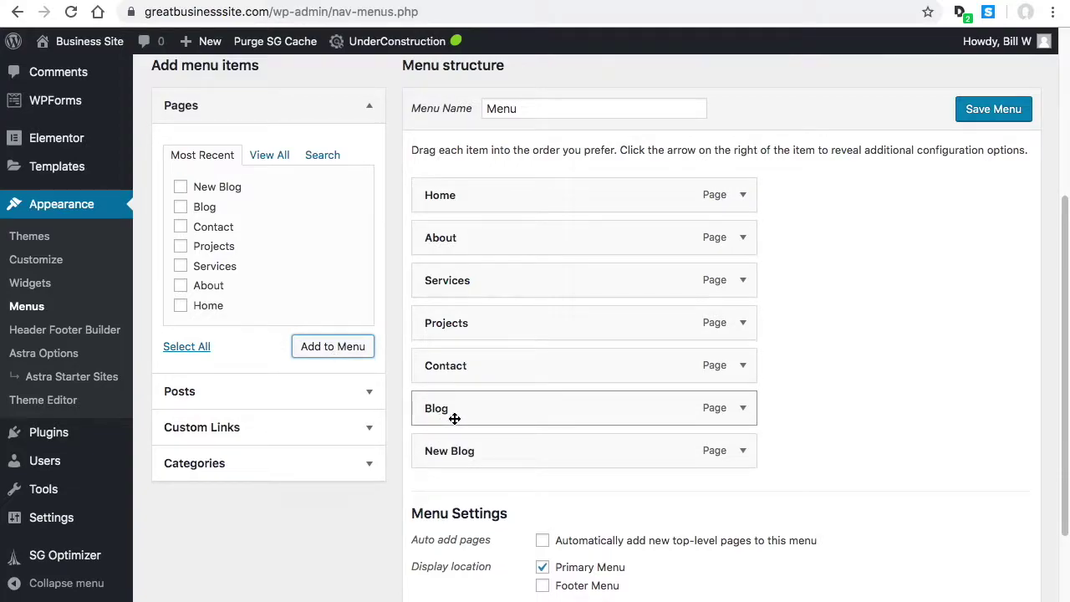
click(742, 408)
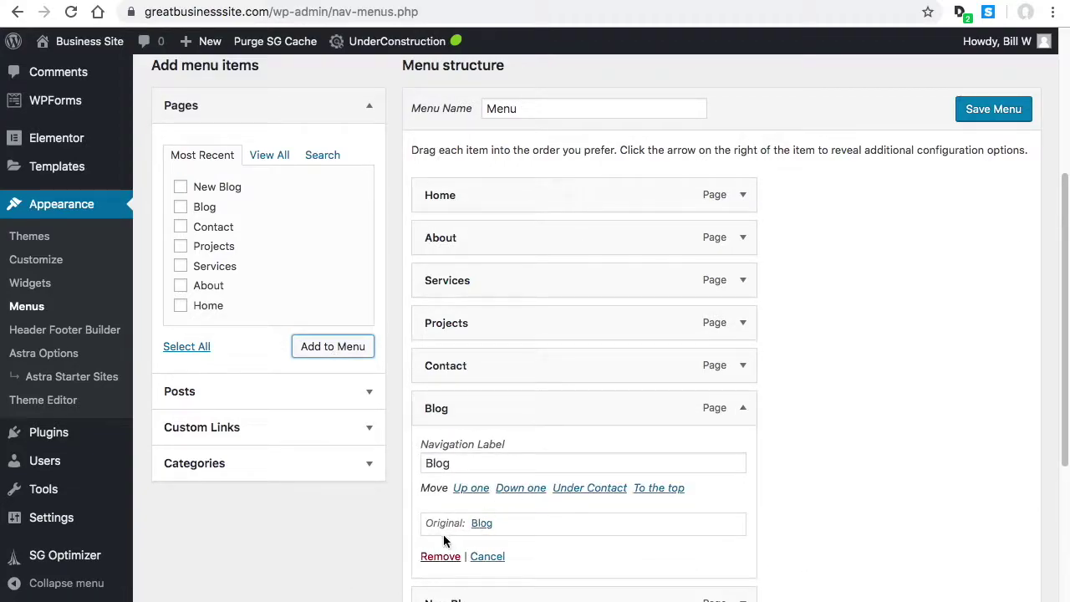
click(441, 557)
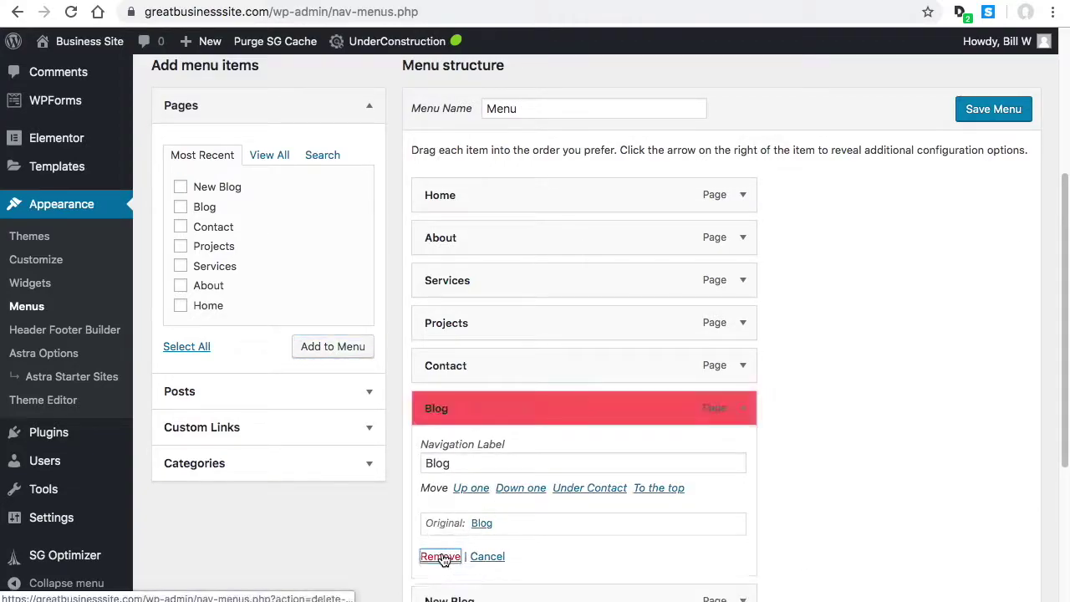
Change the New Blog item's Navigation Label to 'Blog' and save the menu.
click(742, 408)
click(453, 464)
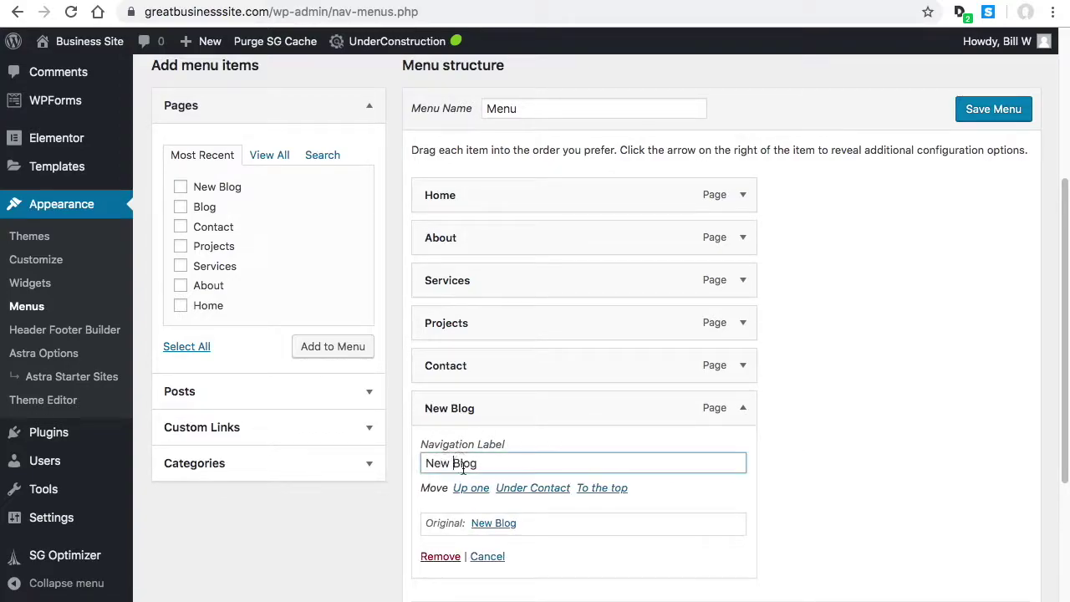
key(BackSpace)
key(BackSpace)
key(BackSpace)
key(BackSpace)
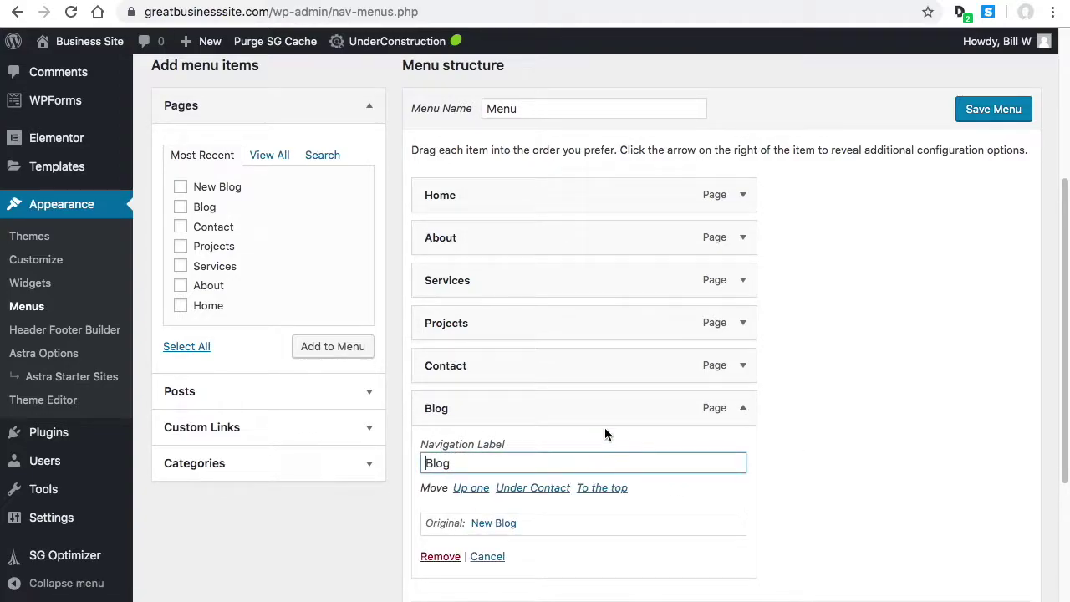
scroll(833, 432, down, 3)
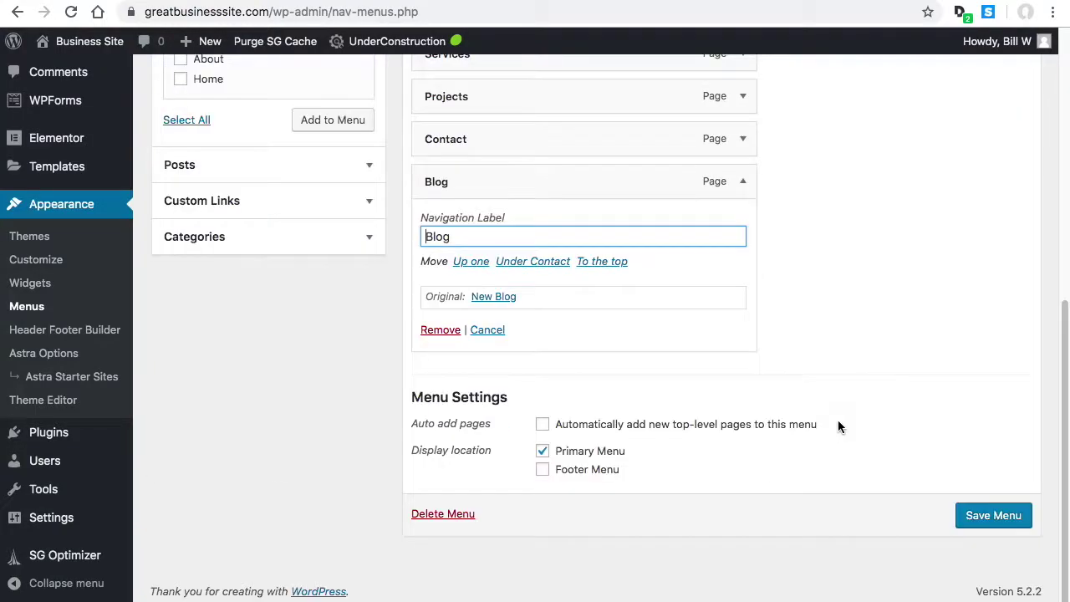
click(837, 311)
click(992, 520)
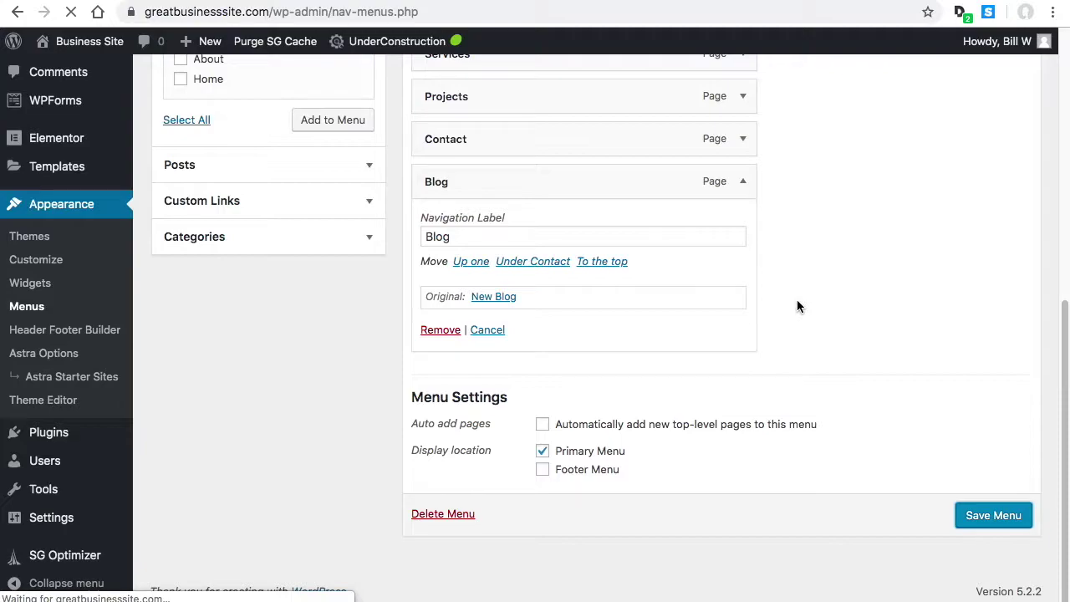
Visit the live site from the admin bar's site menu.
scroll(788, 326, down, 5)
scroll(790, 333, down, 1)
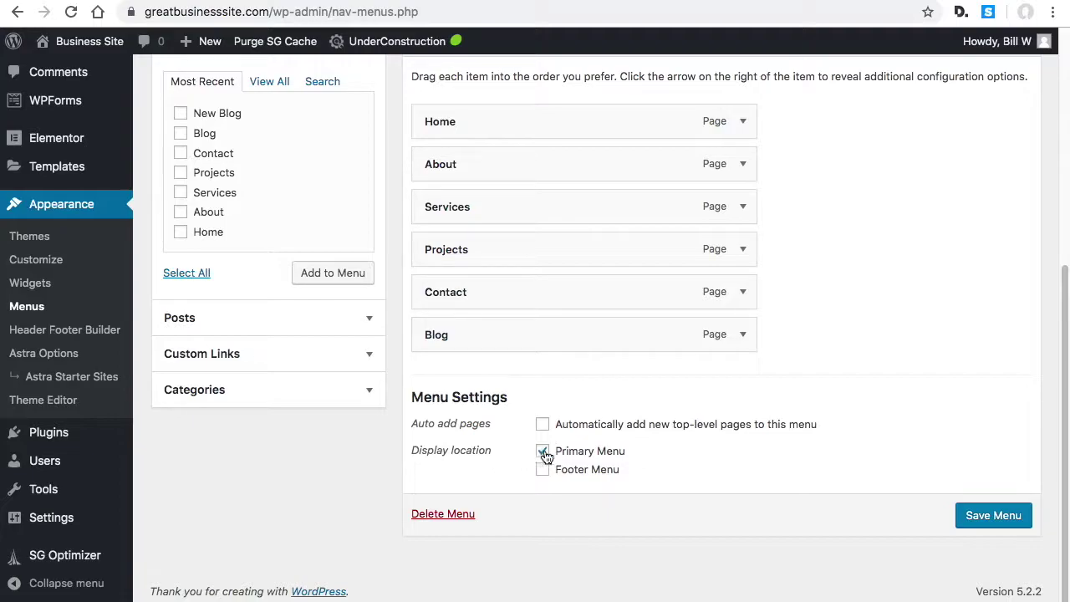
scroll(753, 451, up, 6)
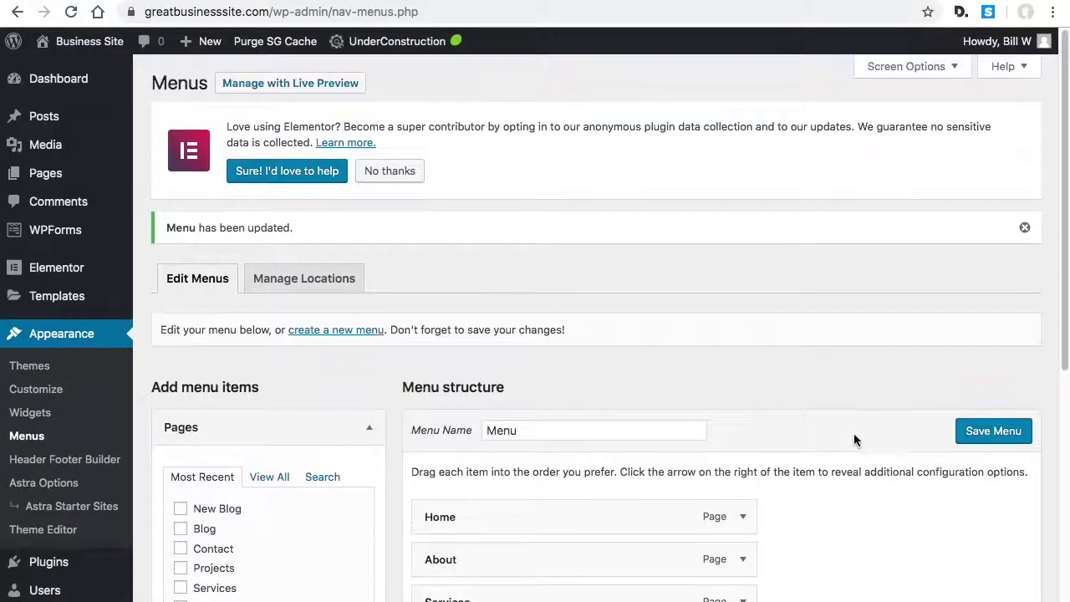
scroll(858, 402, down, 2)
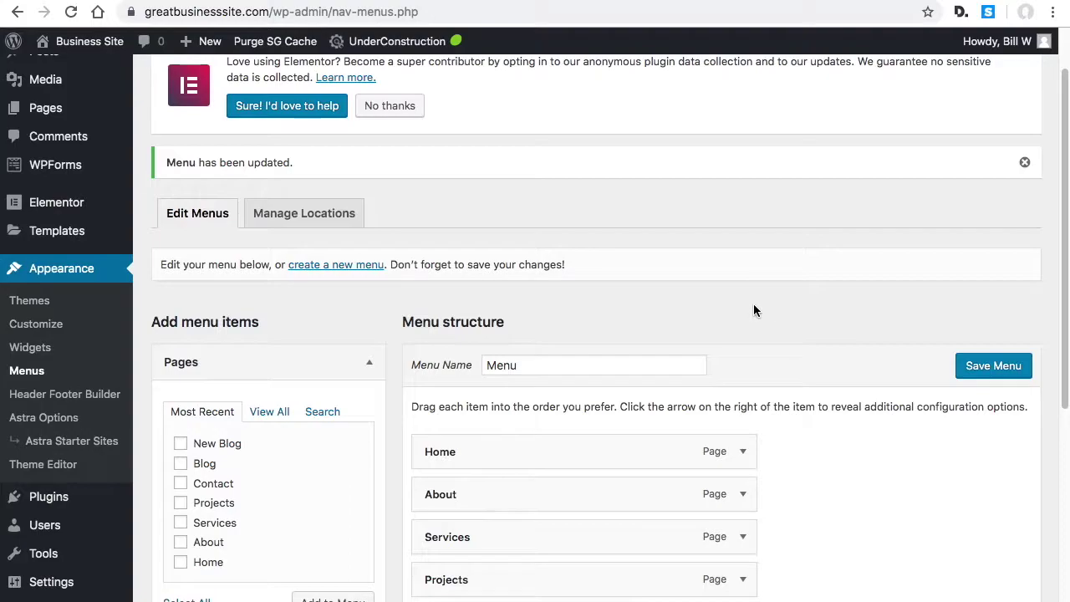
mouse_move(80, 42)
click(59, 72)
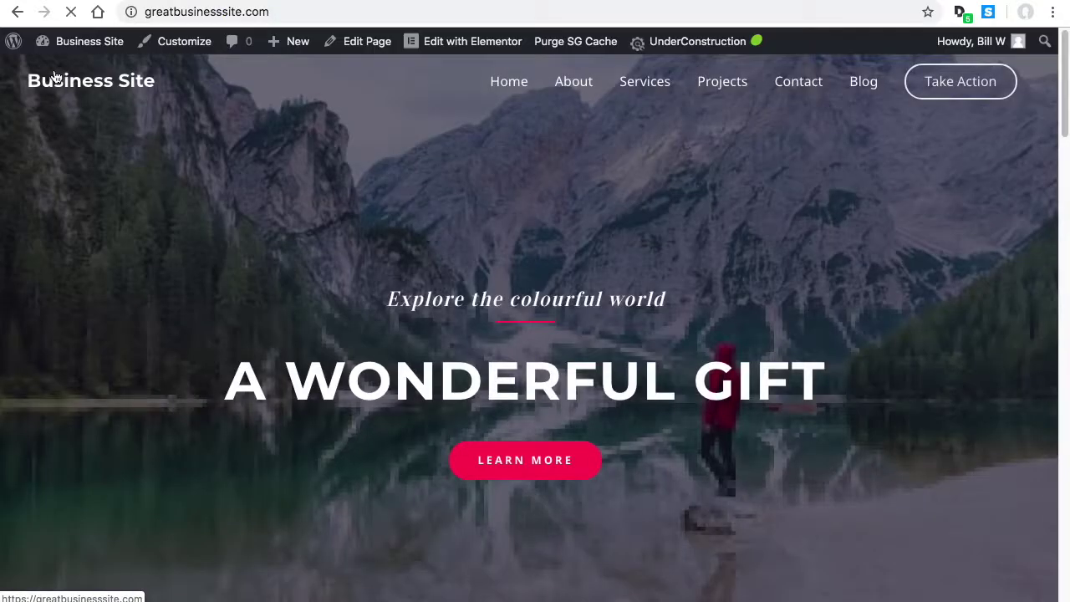
Open Blog from the site's top menu and scroll through the posts and sidebar widgets.
click(862, 84)
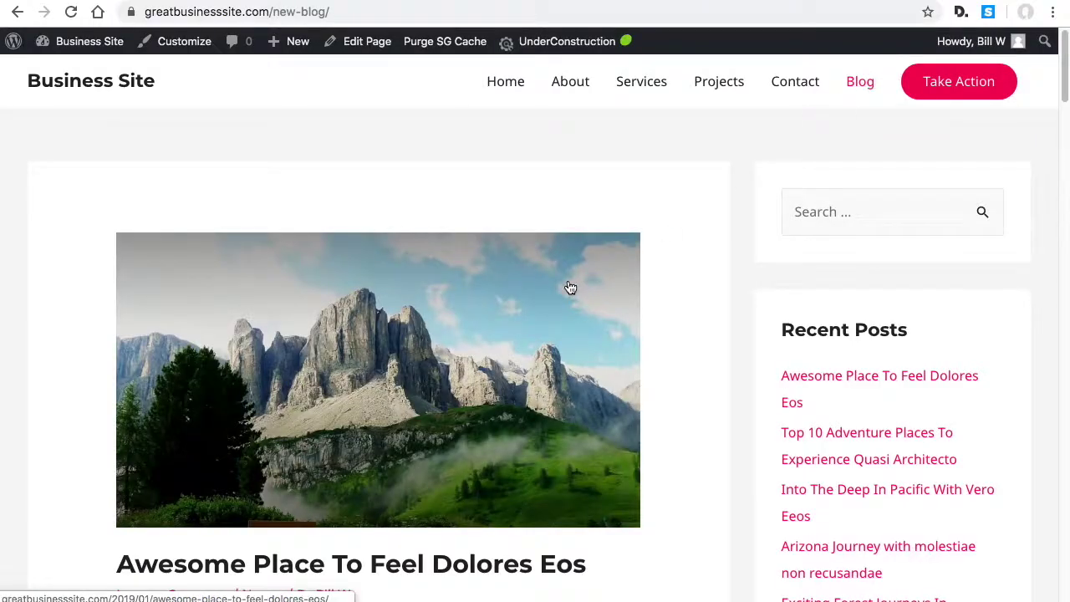
scroll(556, 251, down, 1)
scroll(553, 240, down, 10)
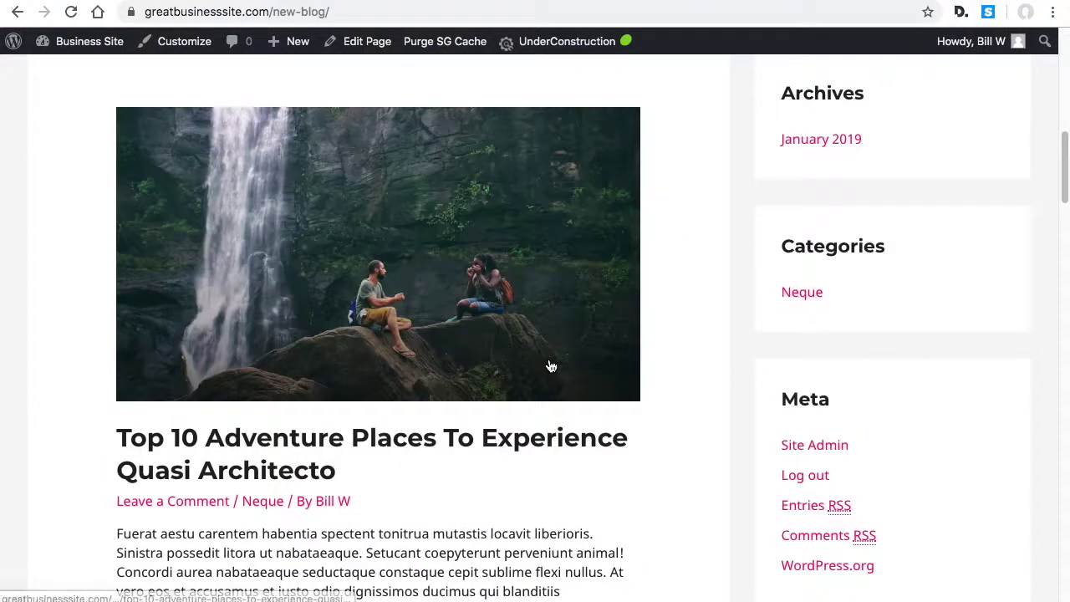
scroll(548, 365, up, 10)
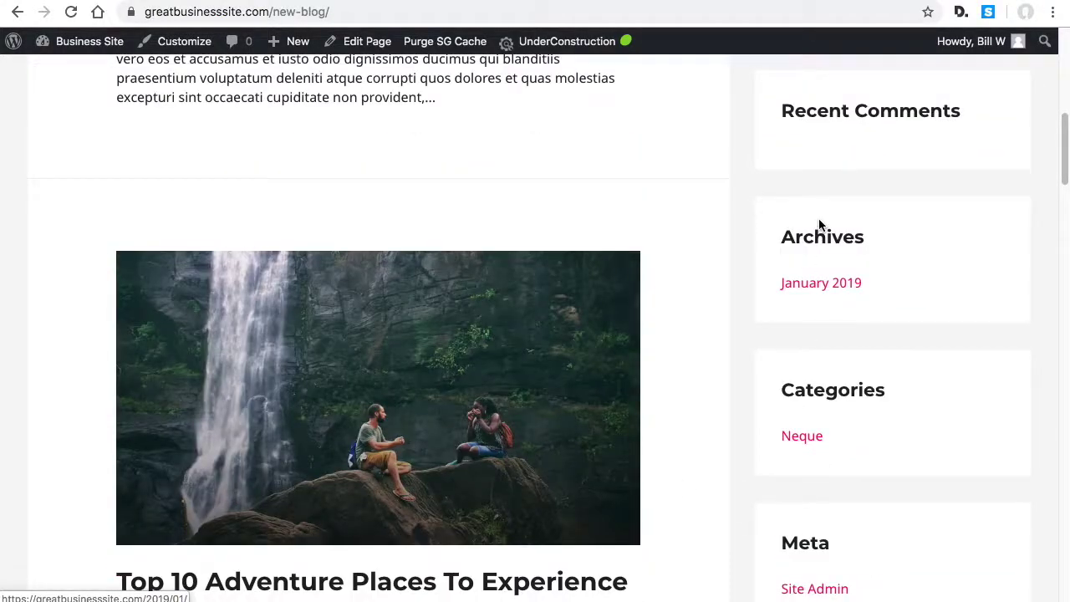